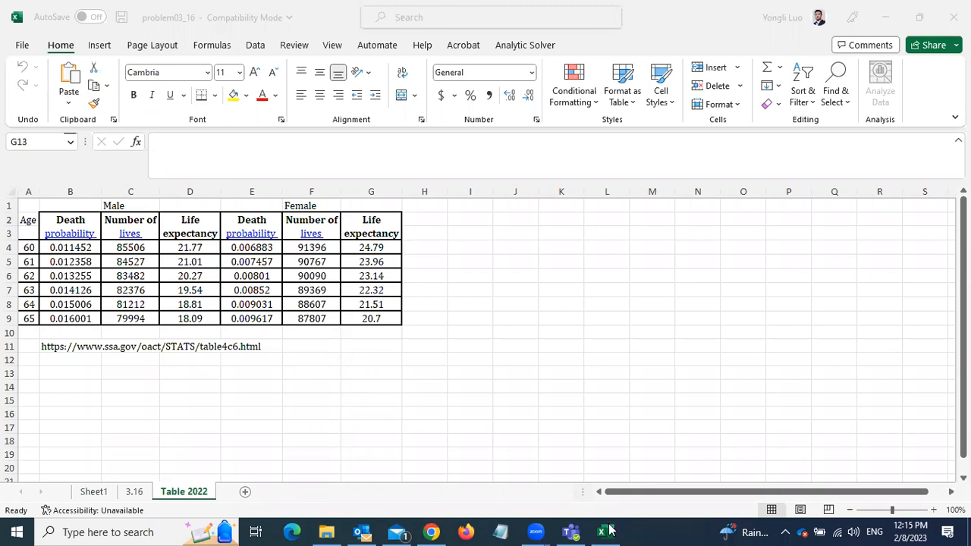
Open the 3.16 worksheet containing the life insurance premium problem.
click(127, 496)
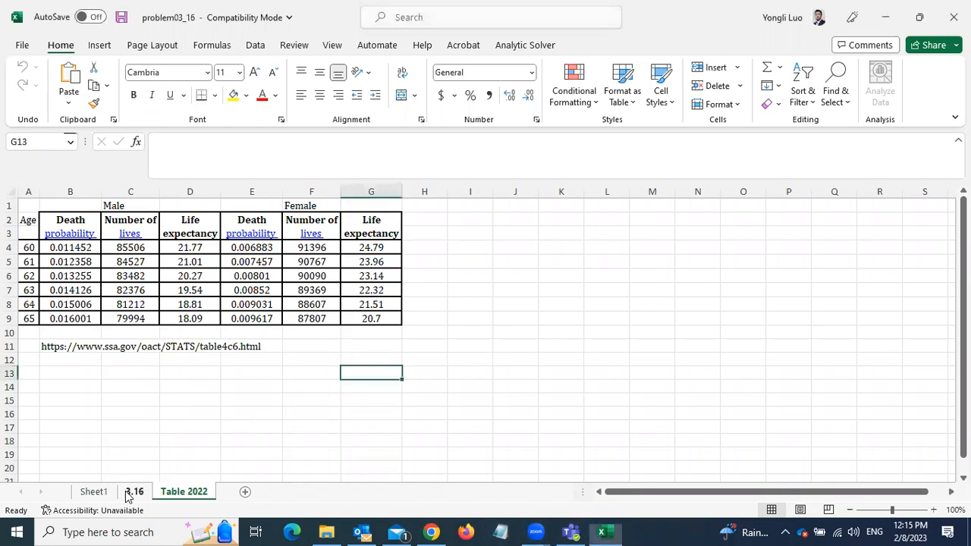
click(133, 492)
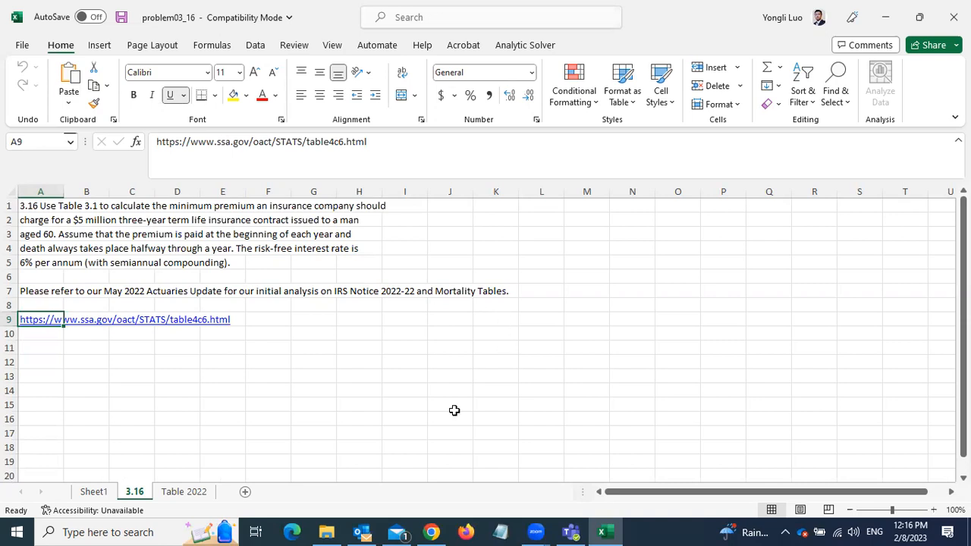
Switch to Chrome and start a new announcement with the subject "Life insurance" in the Blackboard course.
click(431, 532)
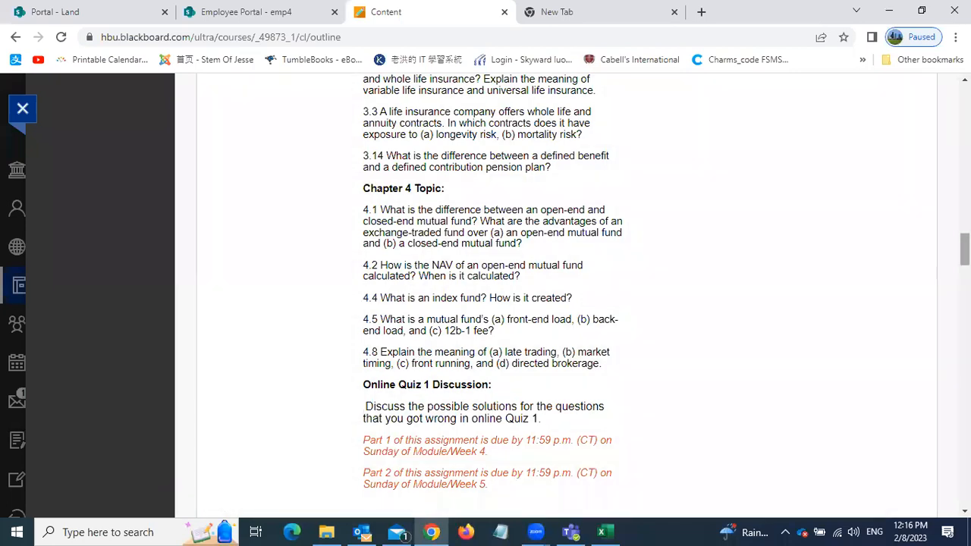
drag(963, 242, 946, 126)
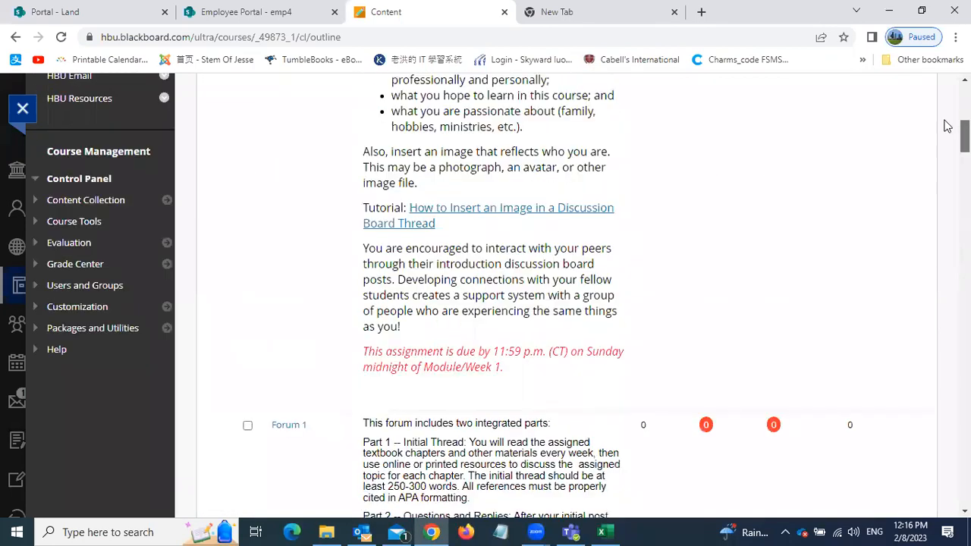
scroll(946, 126, up, 6)
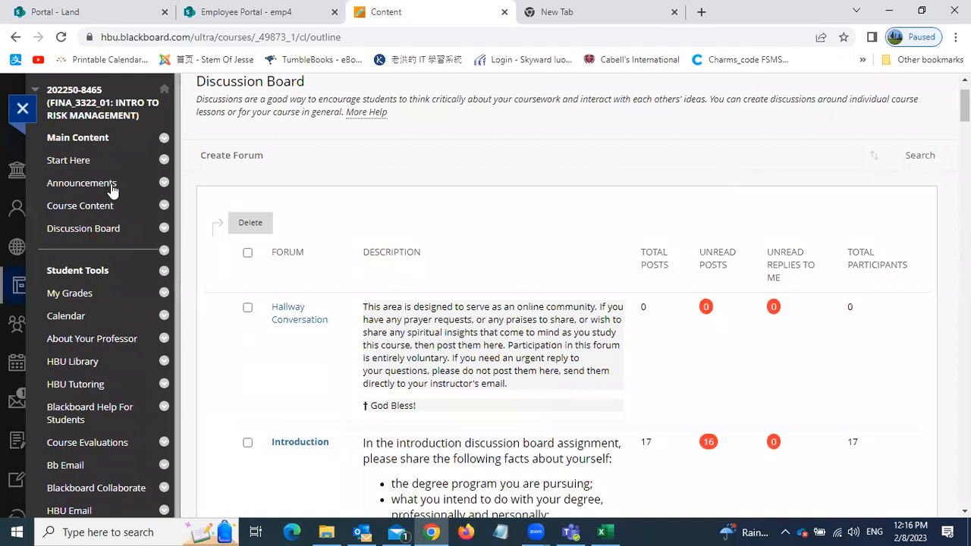
click(111, 189)
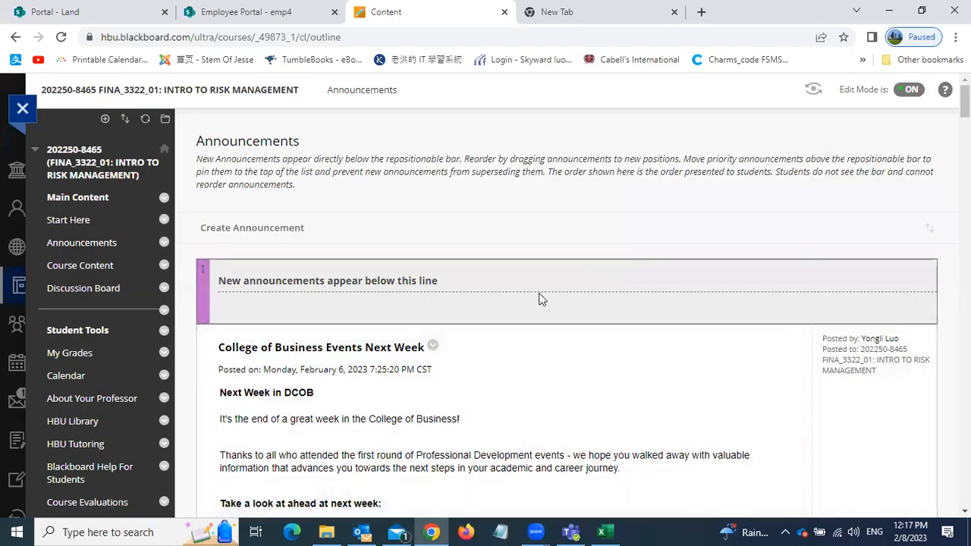
click(271, 232)
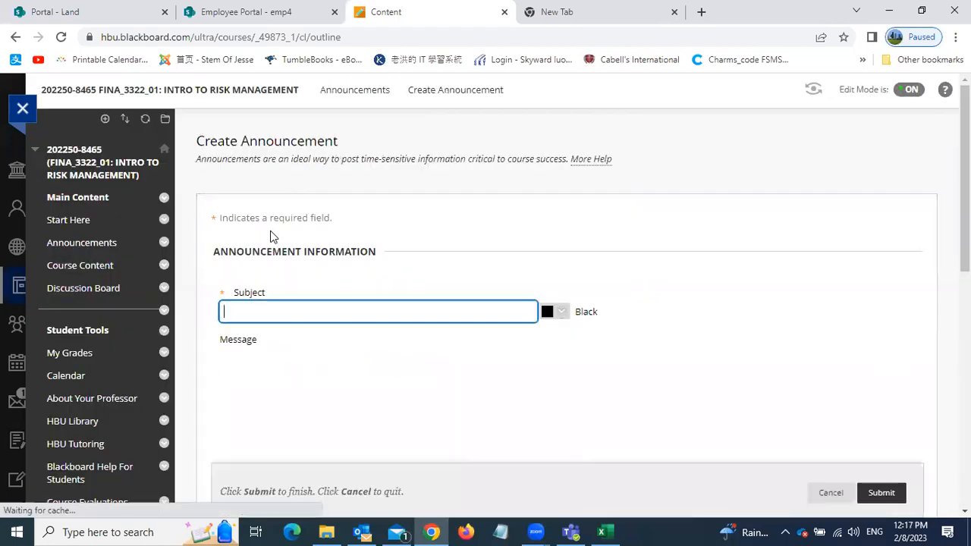
text(Life insurance)
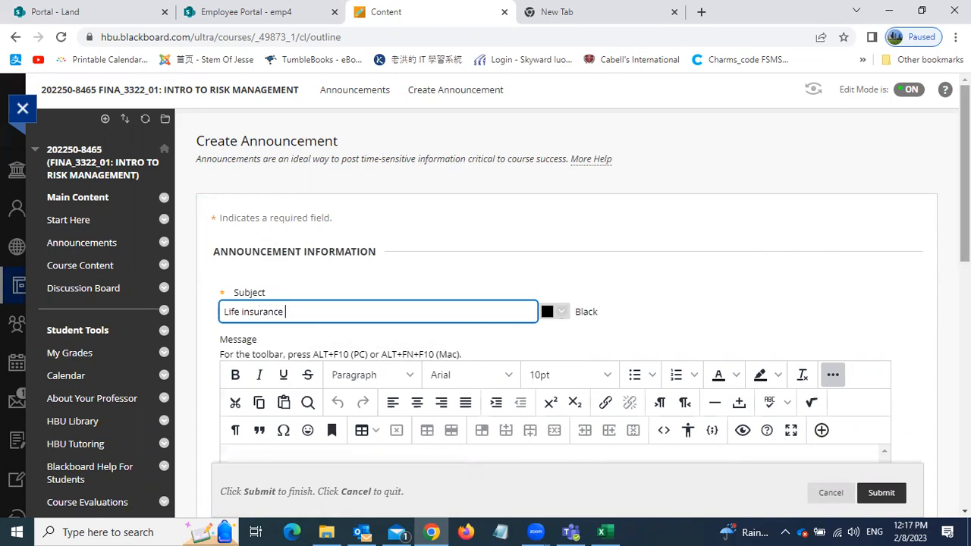
Insert the local file problem03_16 from Documents > 2023 > HBU > FINA 3322 > Notes into the announcement message.
scroll(936, 271, down, 2)
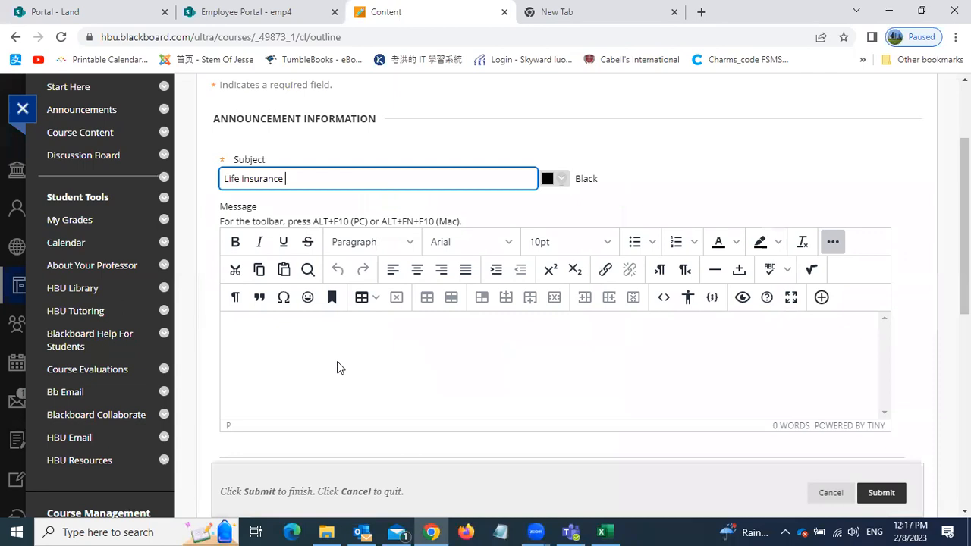
click(337, 367)
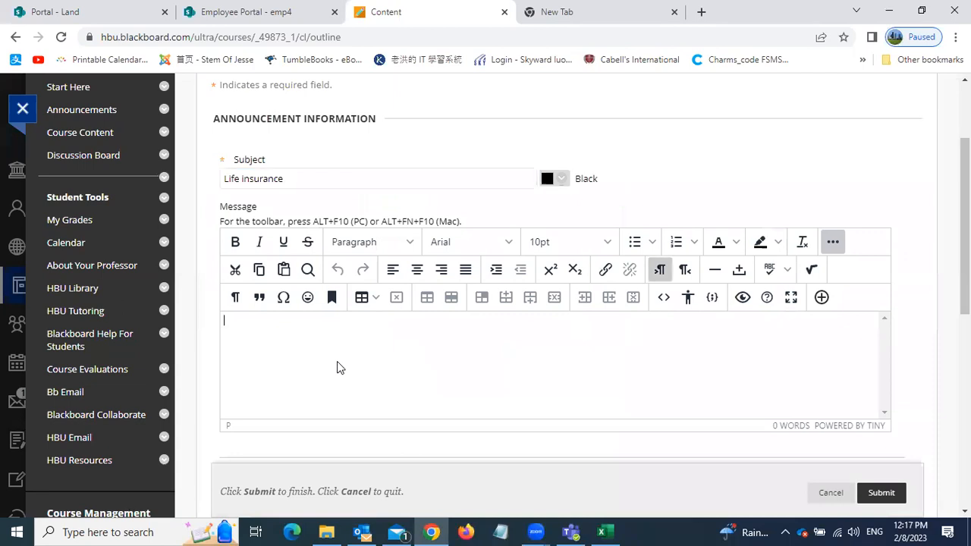
click(821, 298)
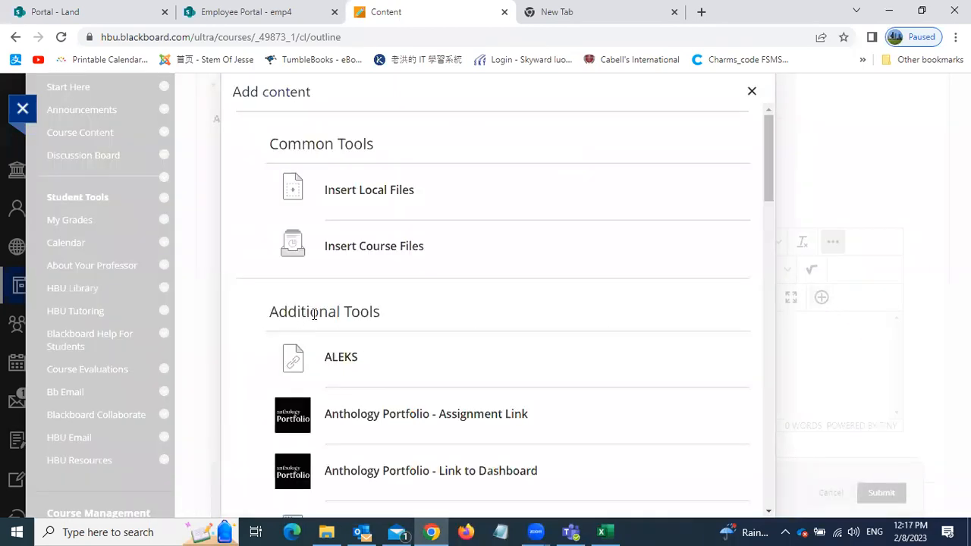
click(383, 201)
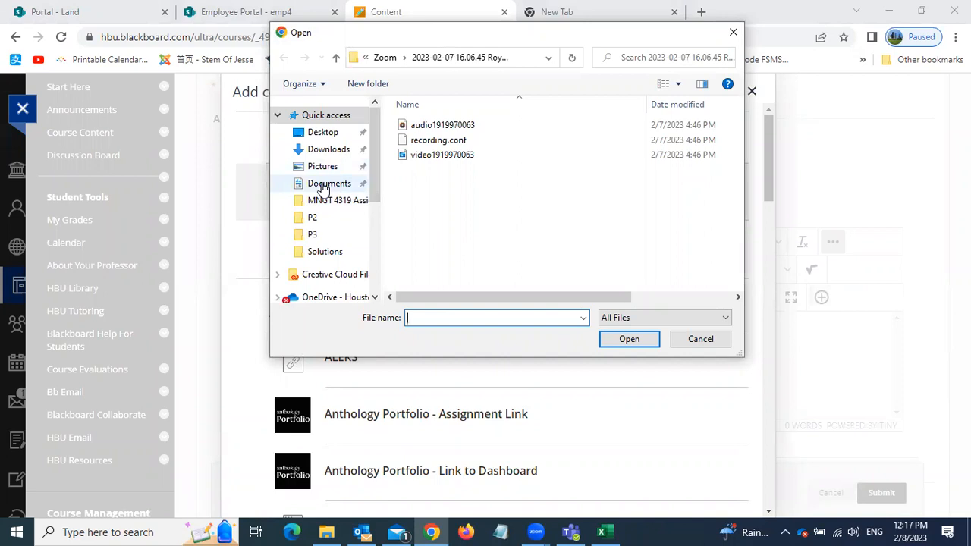
click(325, 185)
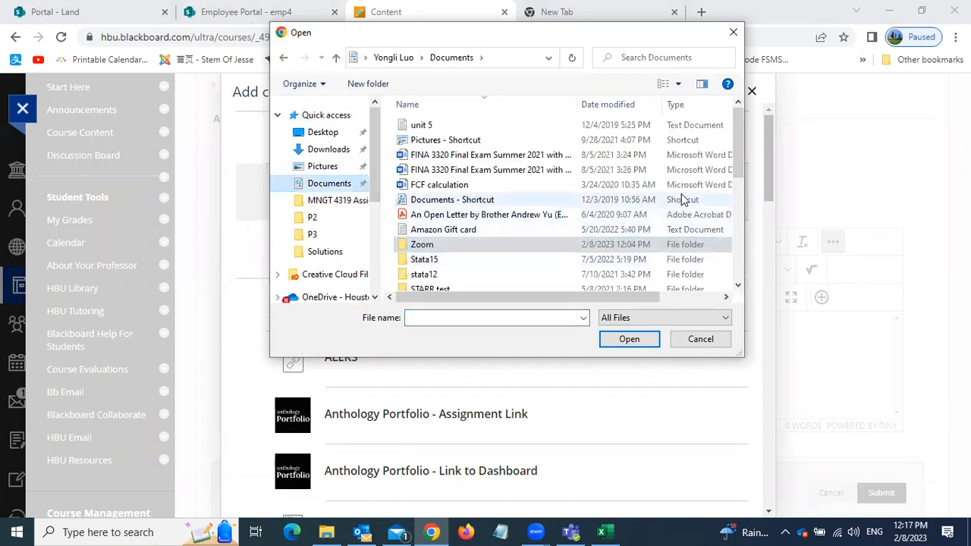
drag(735, 155, 726, 208)
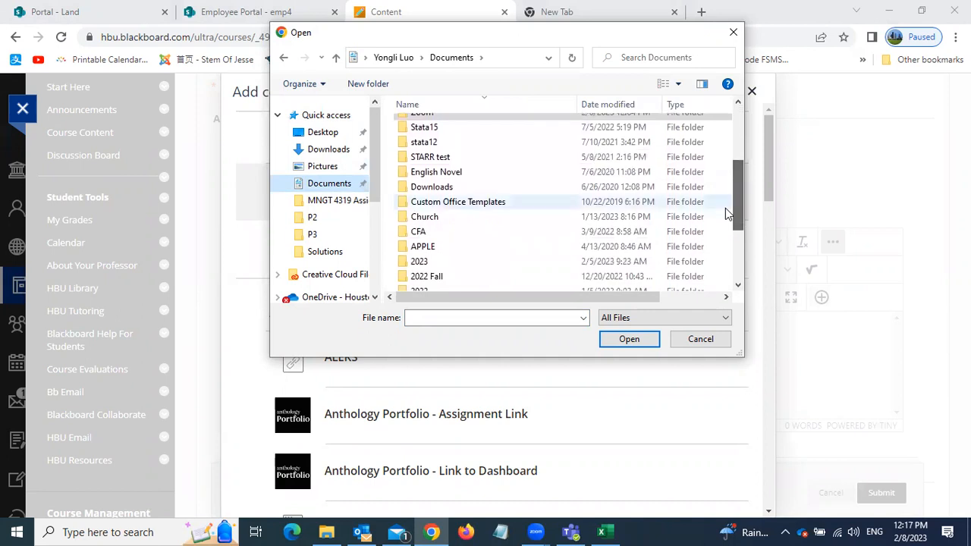
double_click(462, 260)
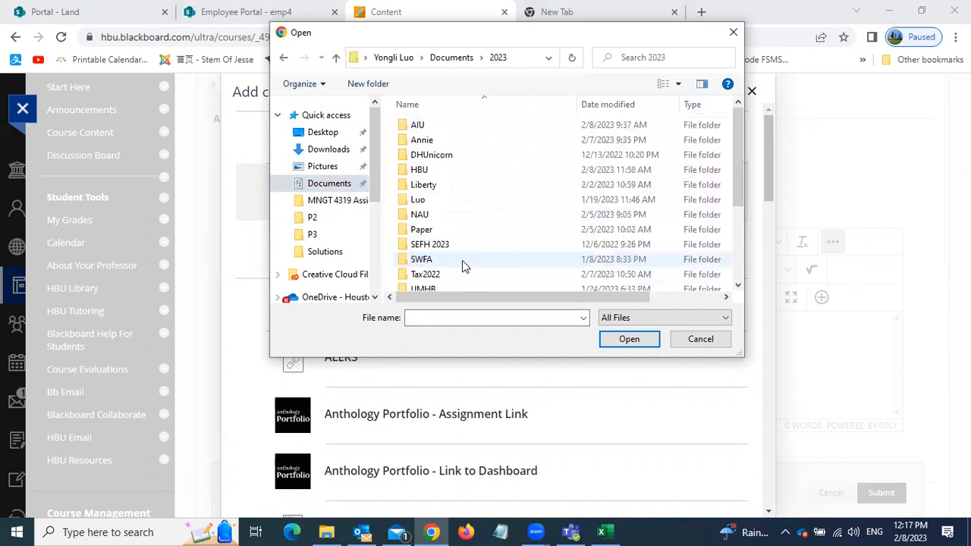
double_click(438, 171)
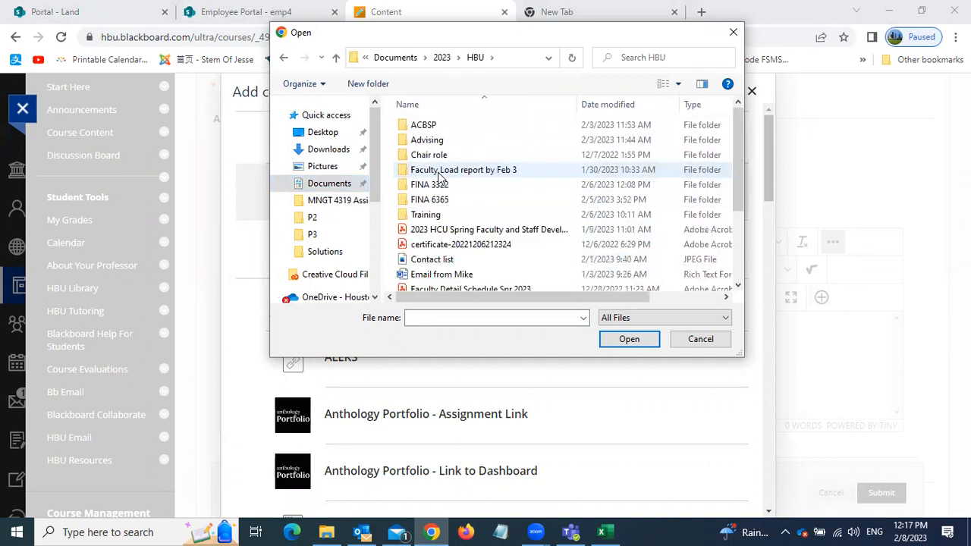
double_click(443, 187)
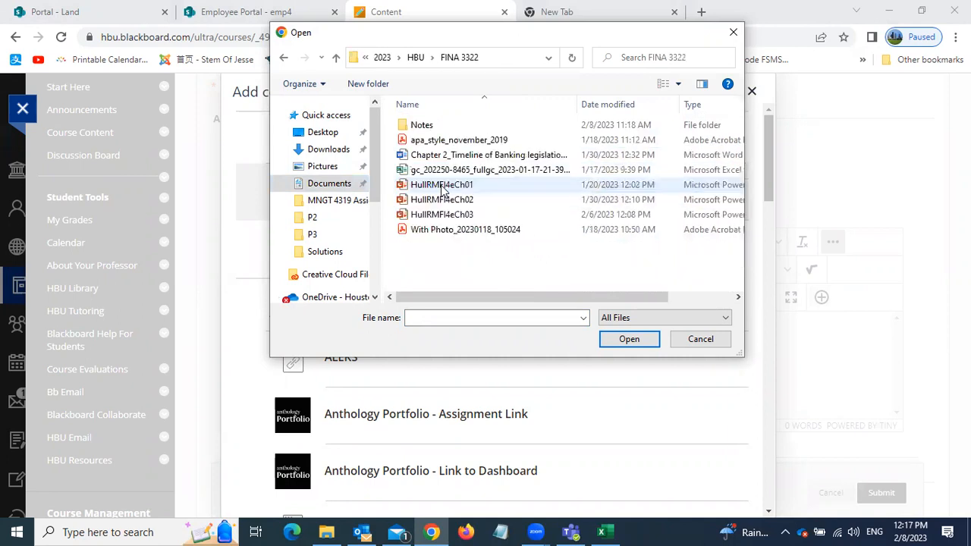
double_click(422, 126)
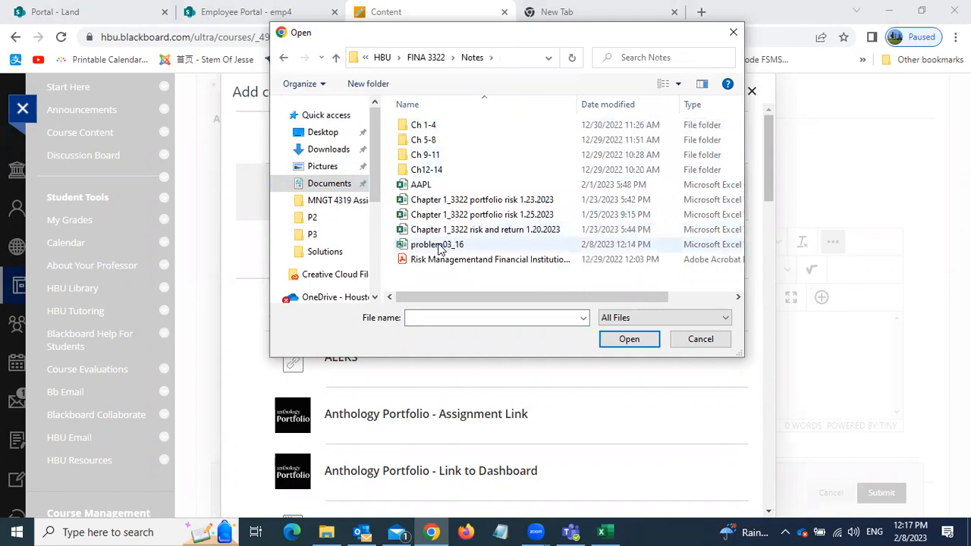
click(437, 245)
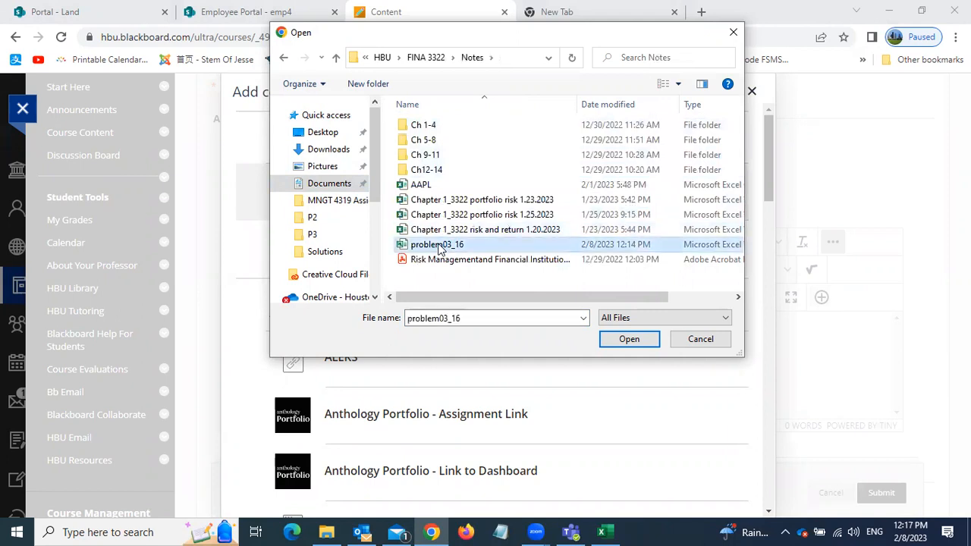
click(628, 340)
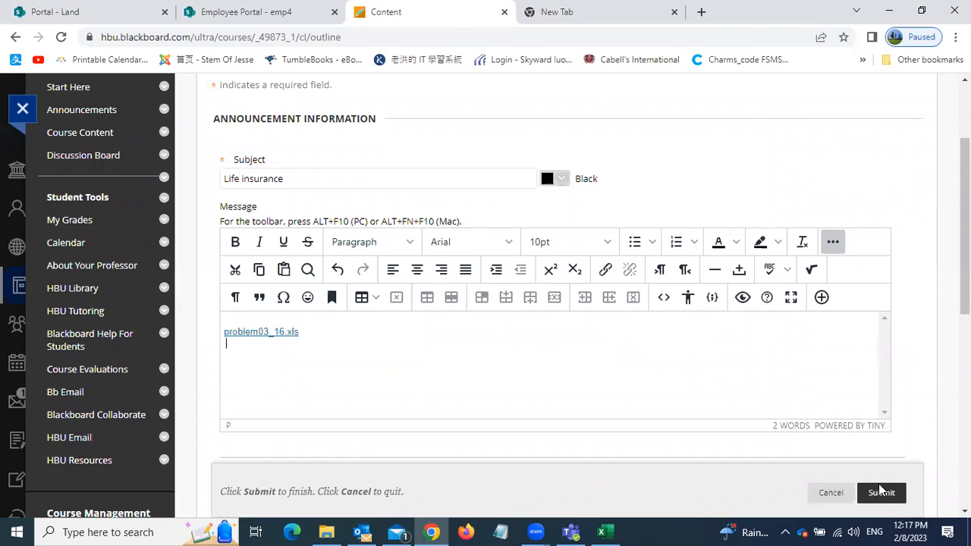
Switch to the problem03_16 workbook in Excel.
click(605, 530)
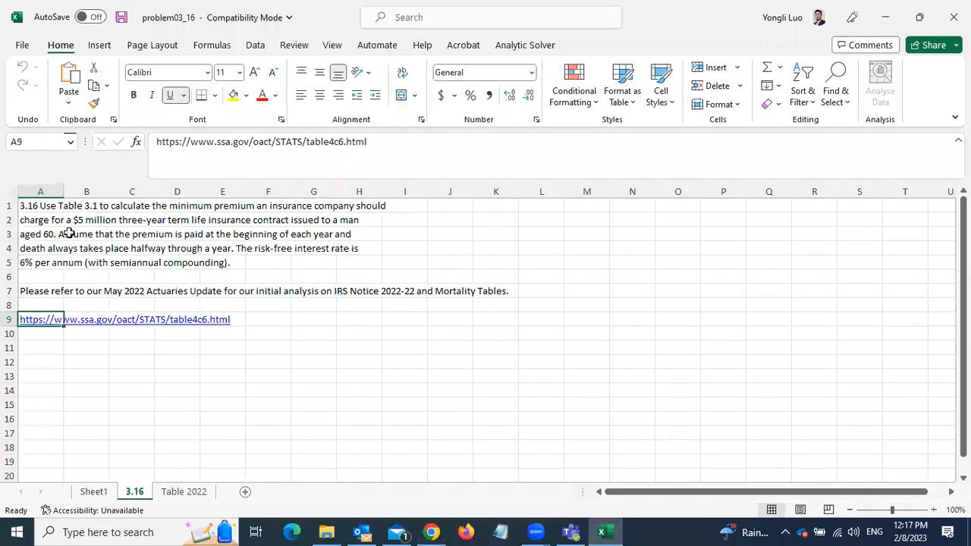
click(26, 206)
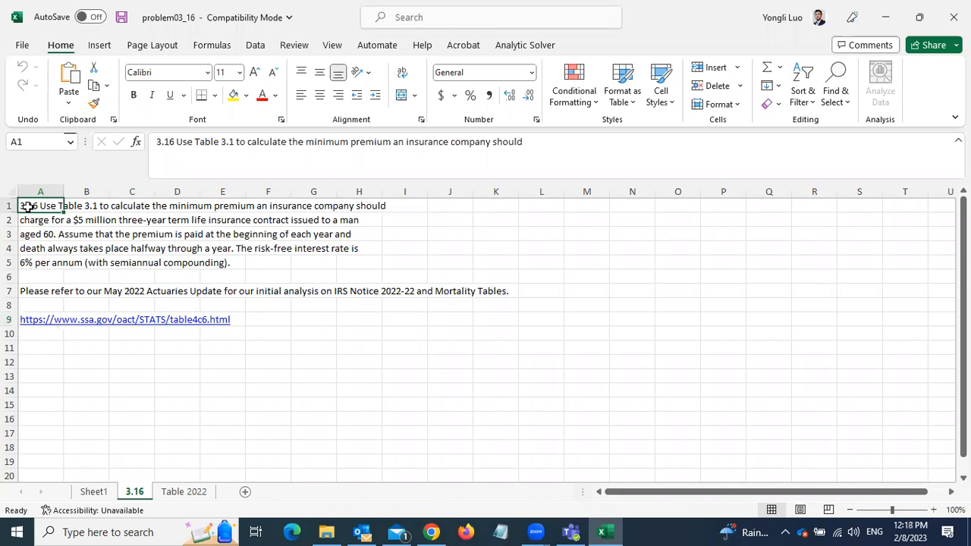
click(157, 146)
drag(179, 204, 187, 249)
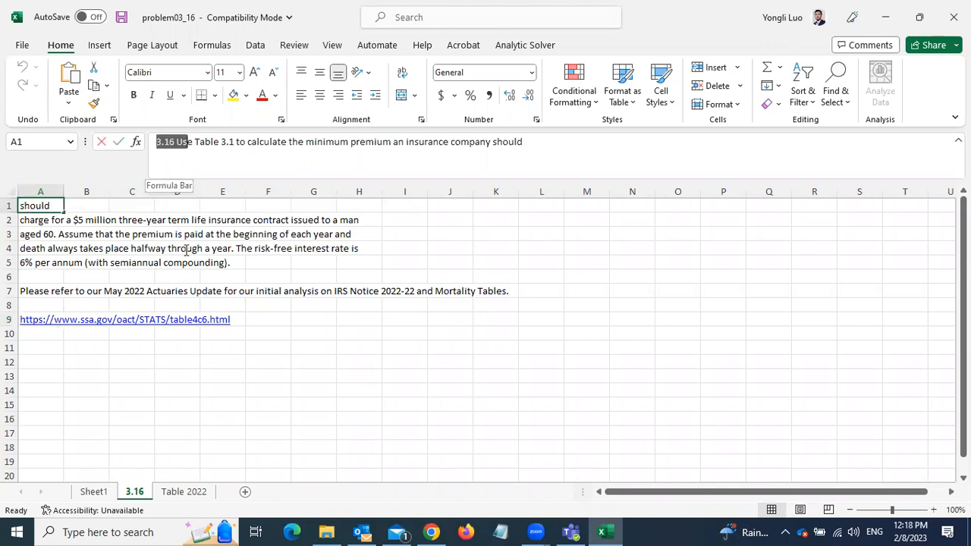
click(55, 220)
Copy the problem text and life table link in range A1:L12 of the 3.16 sheet.
drag(26, 205, 288, 317)
drag(359, 333, 539, 357)
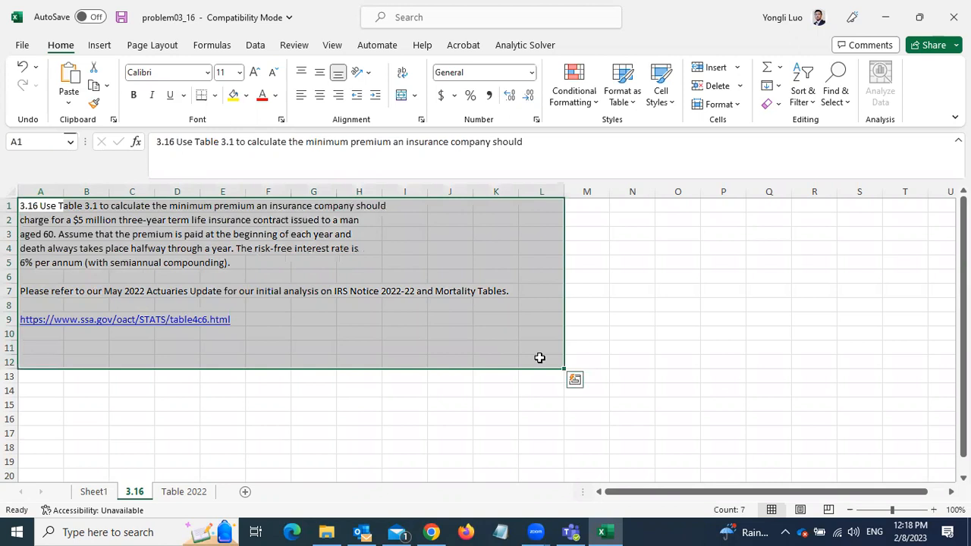
key(ctrl+c)
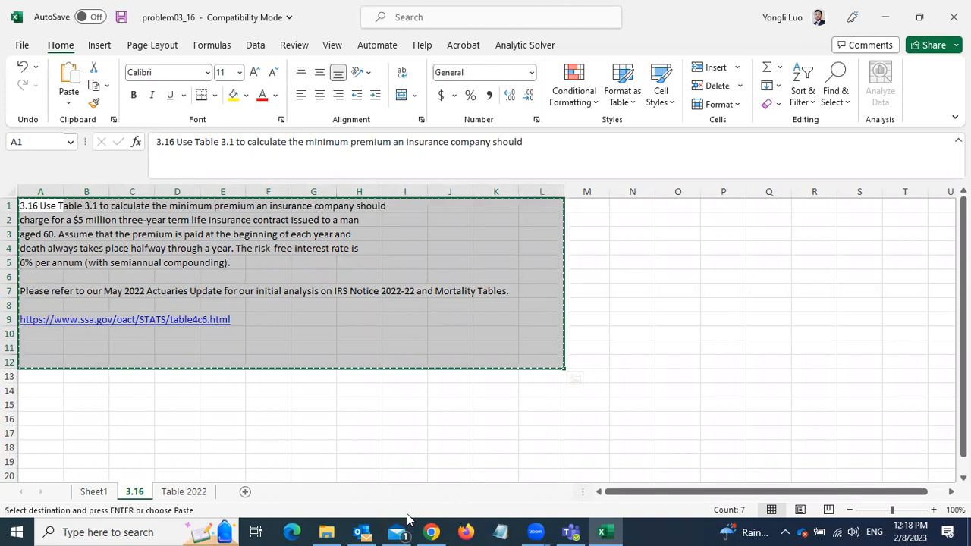
Switch to Chrome, paste the copied problem text below the attached file with its formatting kept, and submit the announcement.
mouse_move(430, 529)
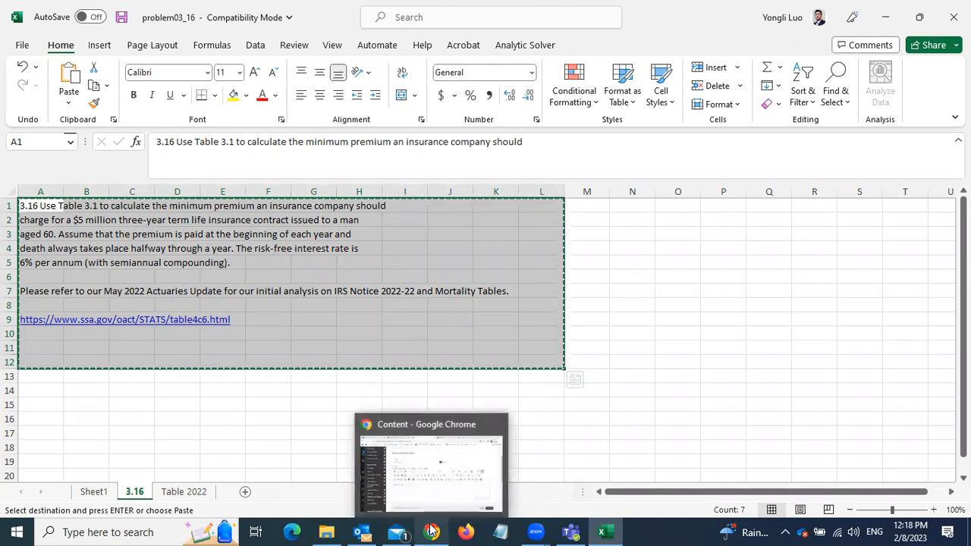
click(424, 430)
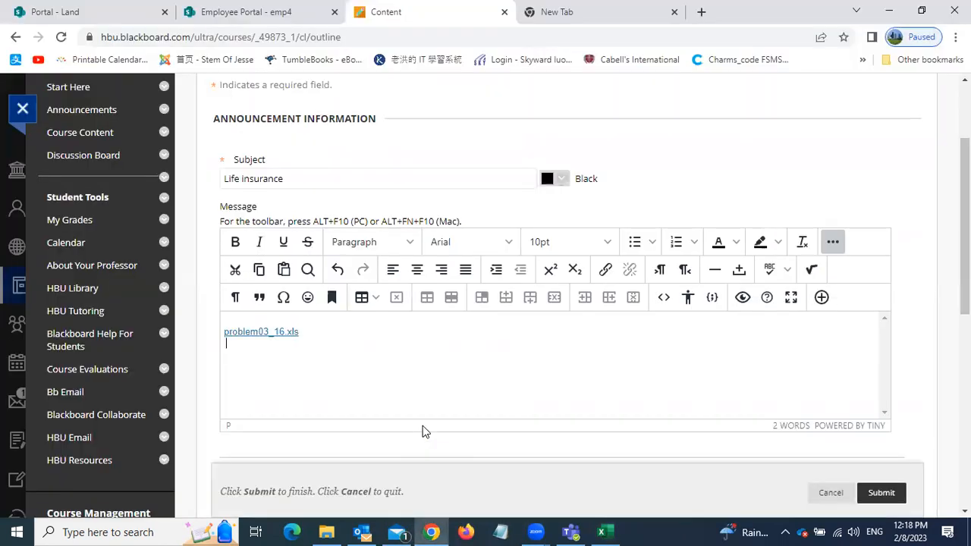
click(348, 417)
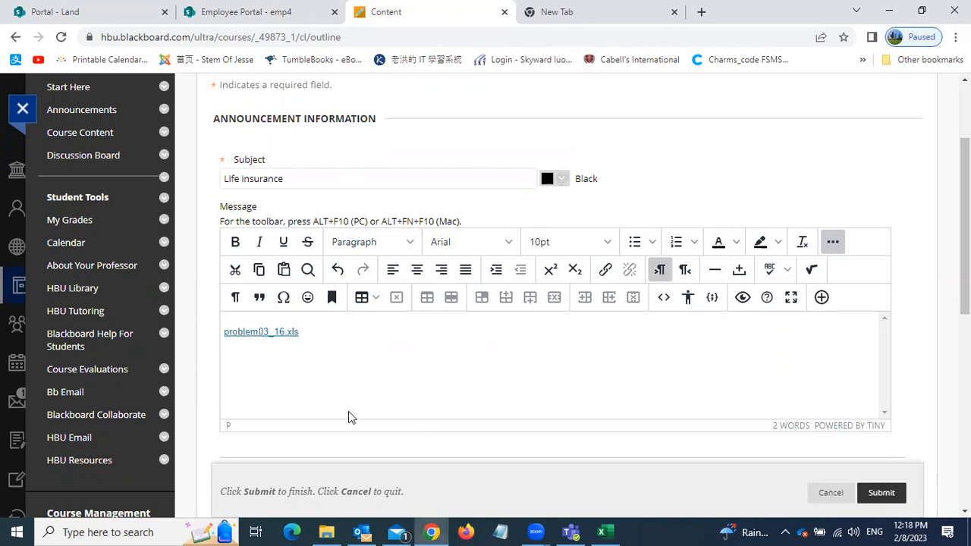
key(ctrl+v)
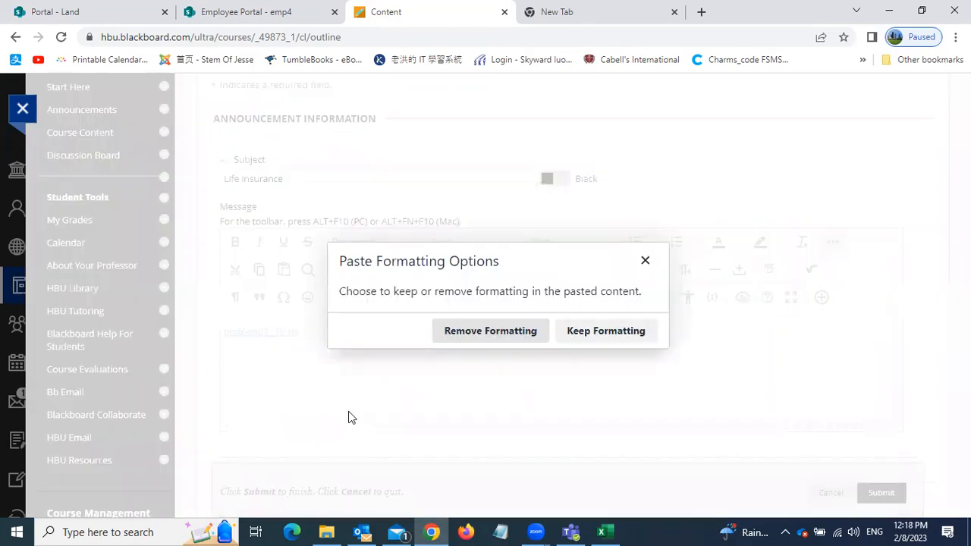
click(594, 342)
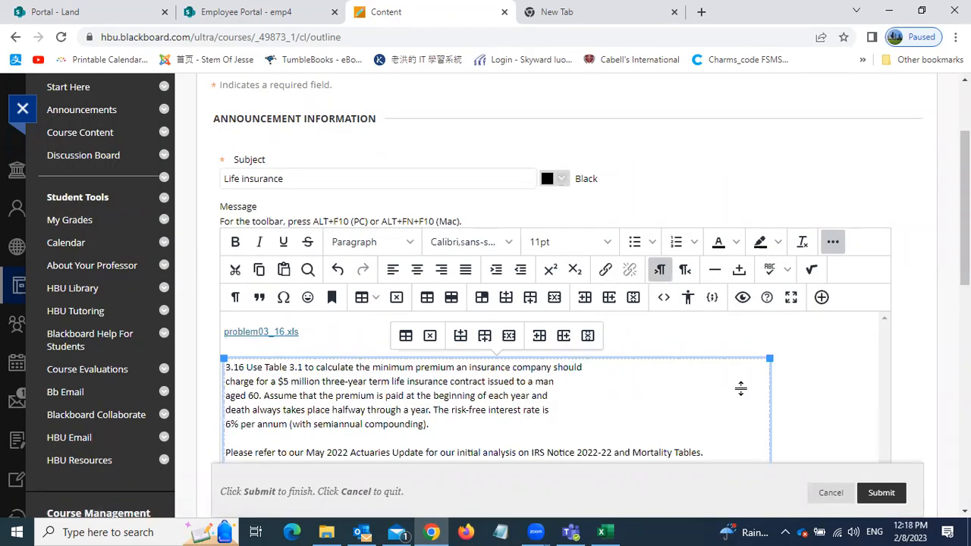
click(880, 495)
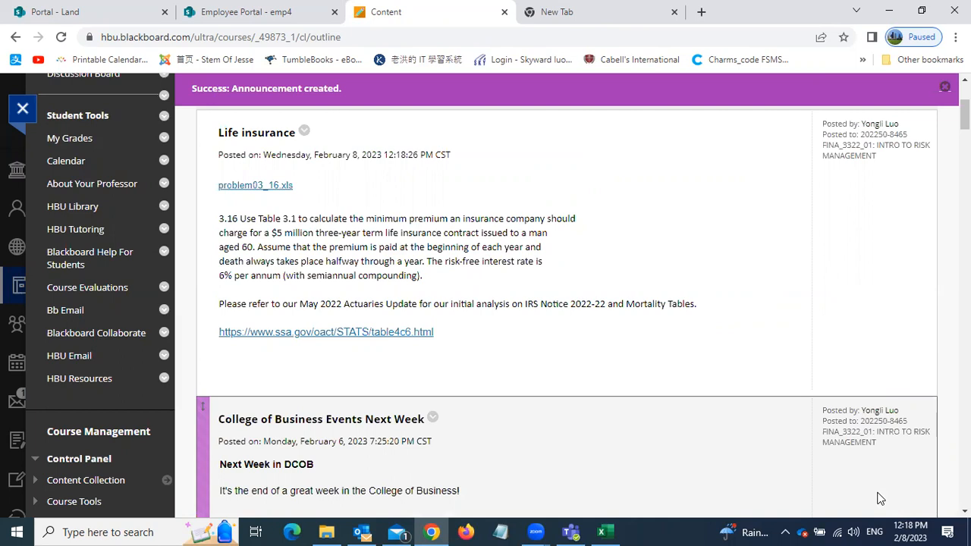
Dismiss the success notice and open the ssa.gov table4c6 link in the posted Life insurance announcement.
scroll(892, 354, down, 5)
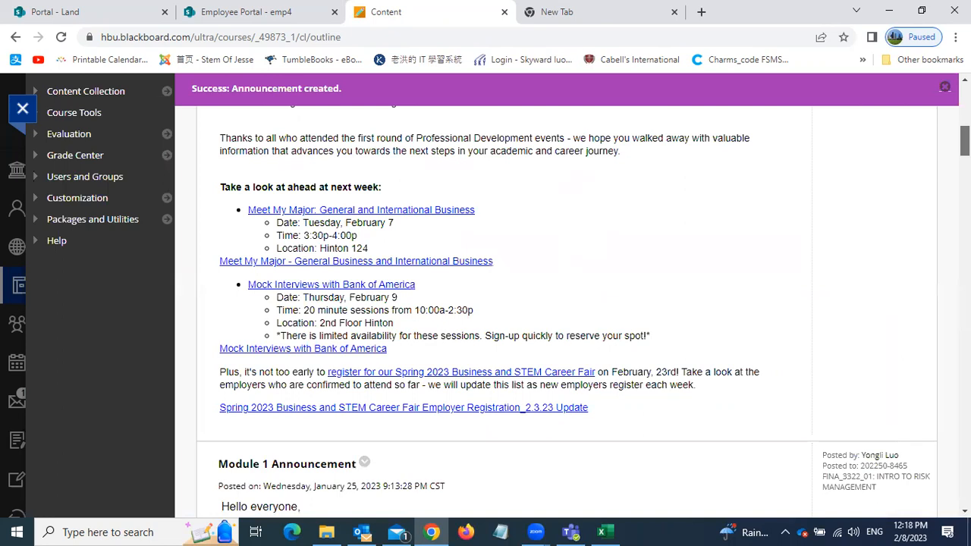
scroll(496, 297, up, 5)
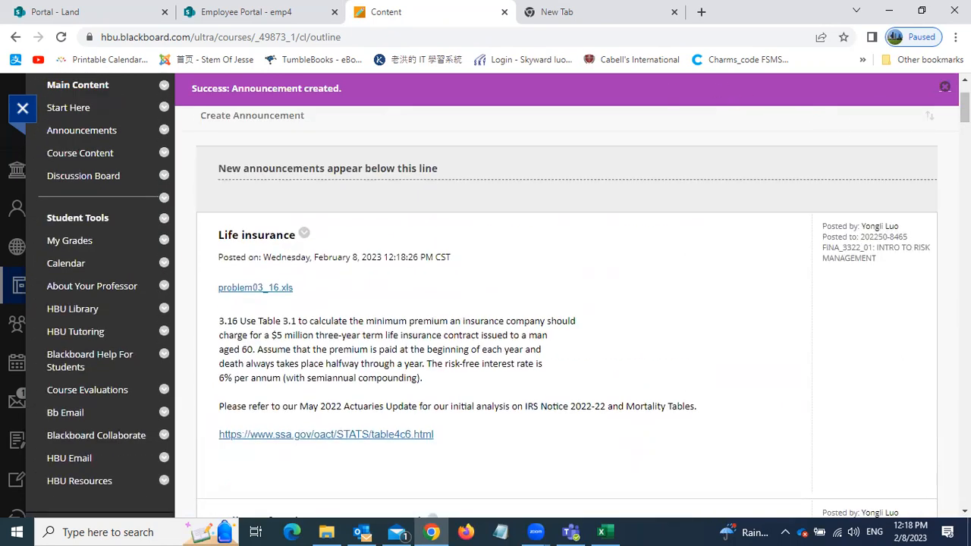
click(943, 89)
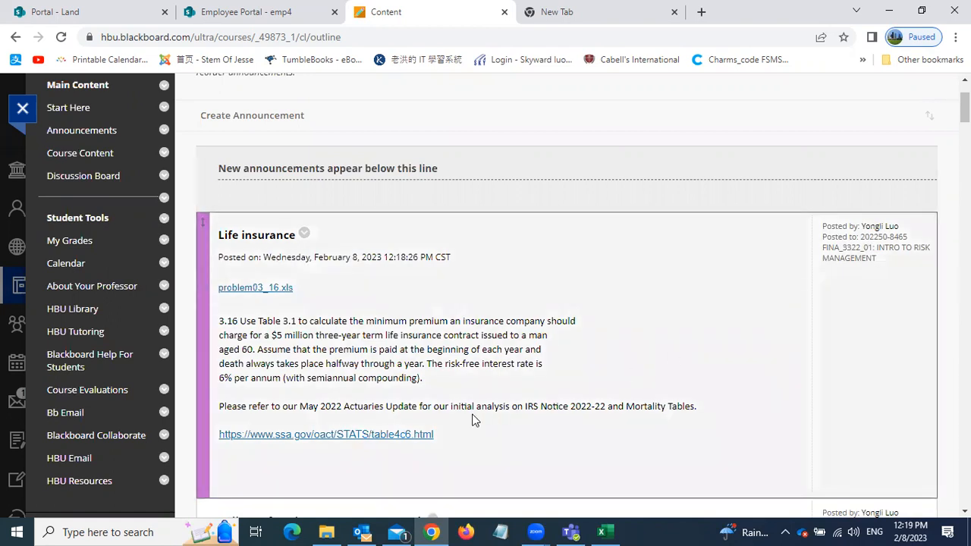
click(339, 435)
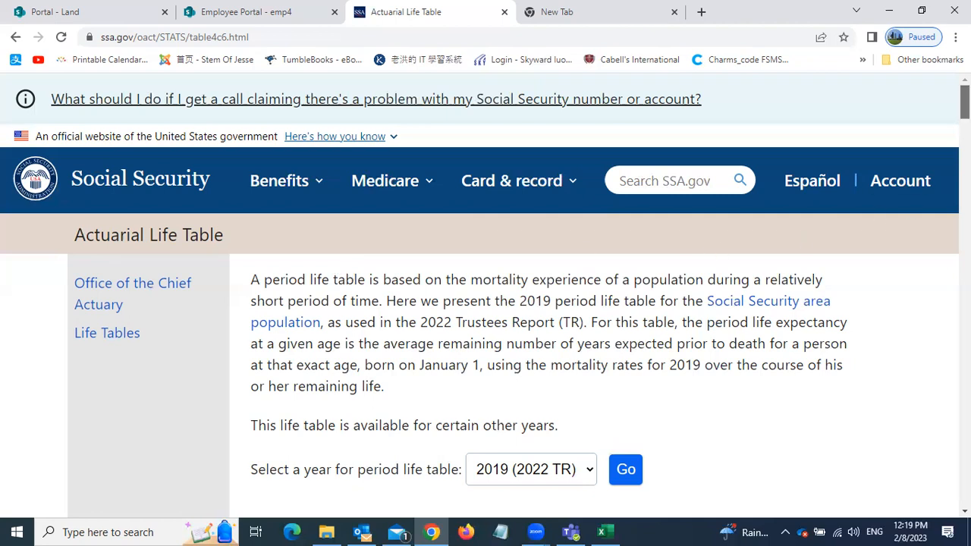
Examine the SSA period life table, including the available table years and the male death probabilities from age 0 through the early sixties.
scroll(964, 102, down, 1)
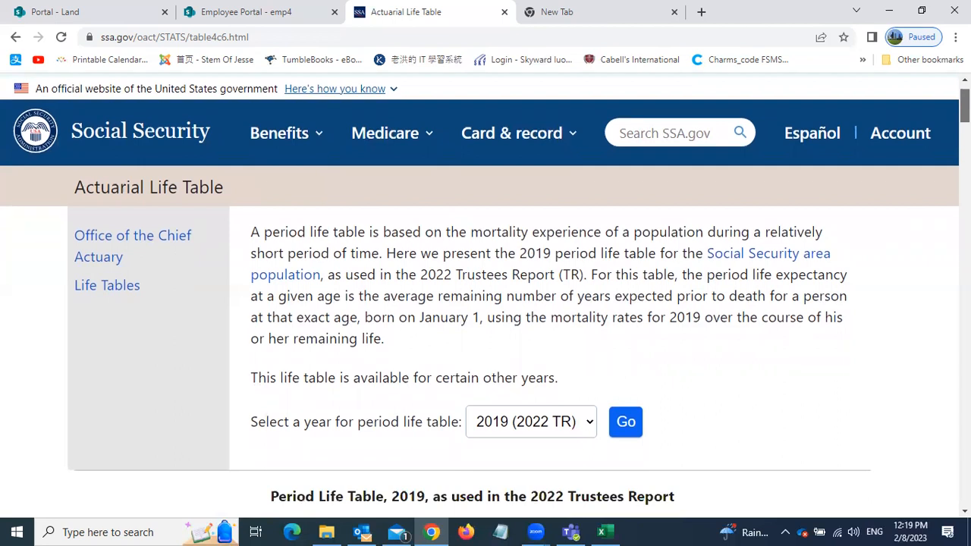
scroll(485, 295, down, 1)
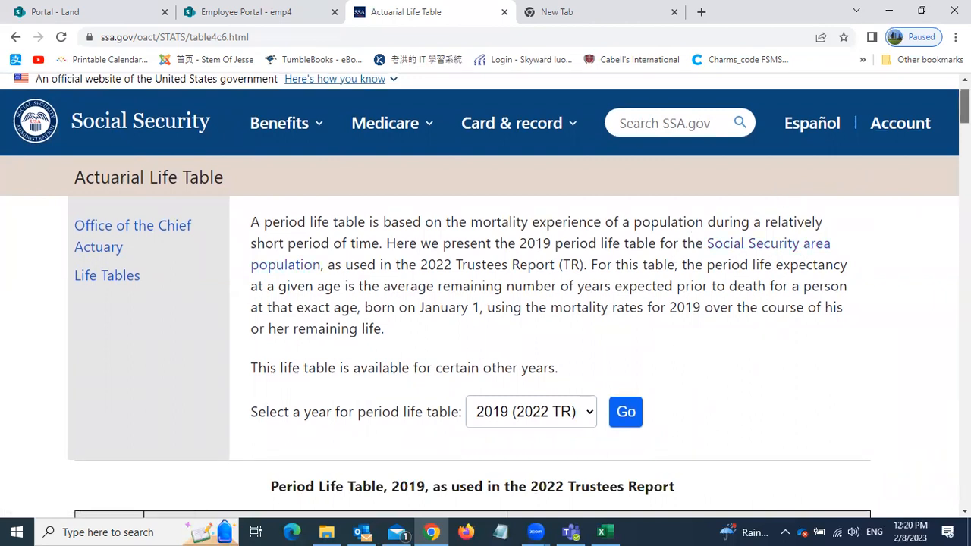
scroll(485, 296, down, 2)
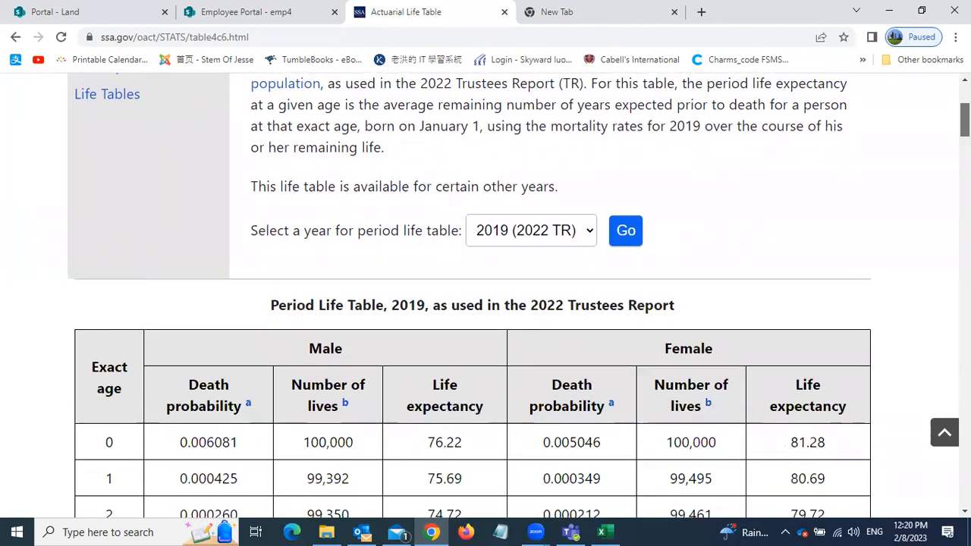
scroll(485, 296, down, 1)
scroll(485, 295, down, 1)
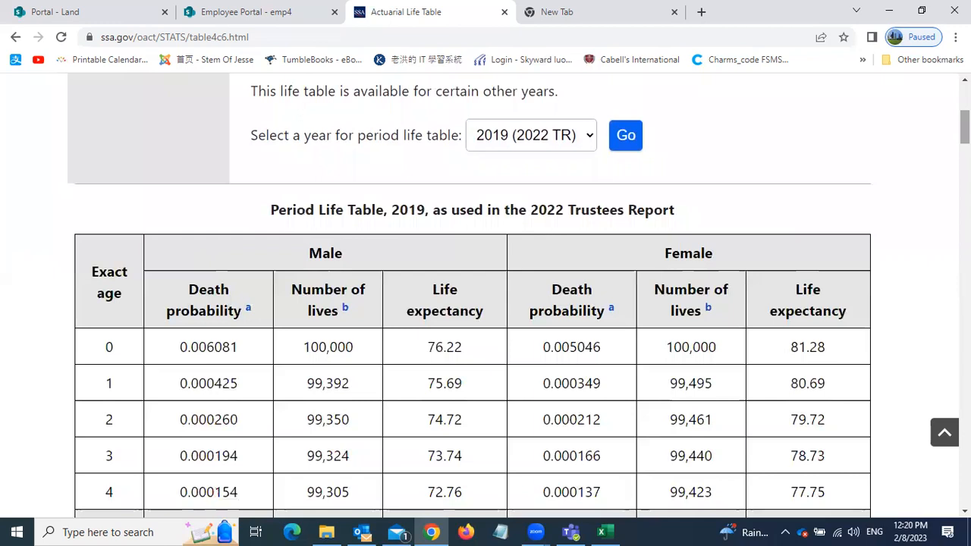
click(590, 141)
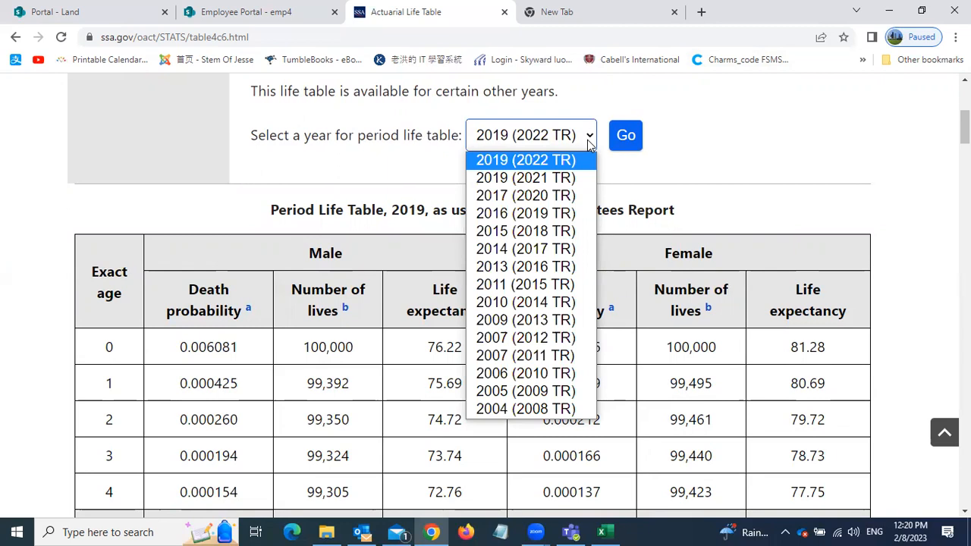
click(911, 110)
drag(964, 128, 964, 214)
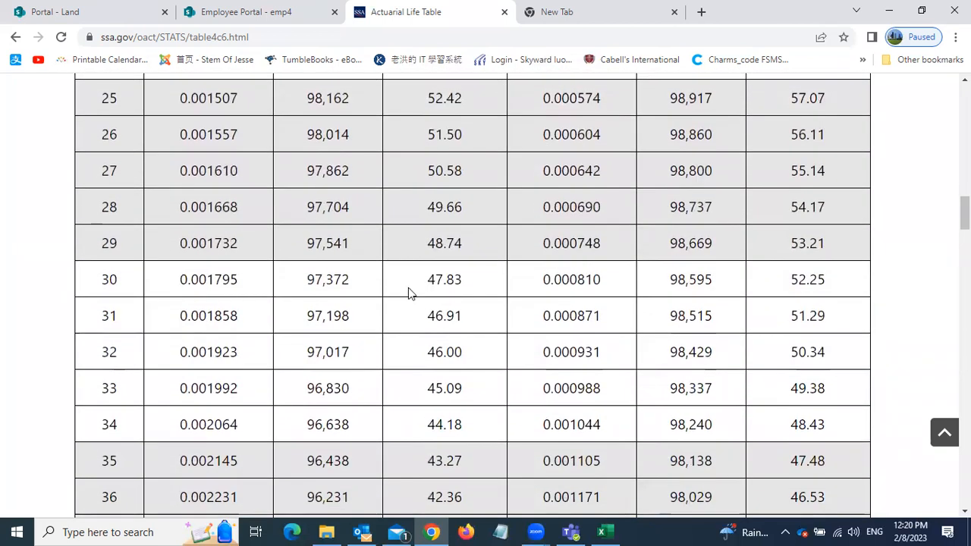
drag(964, 213, 965, 291)
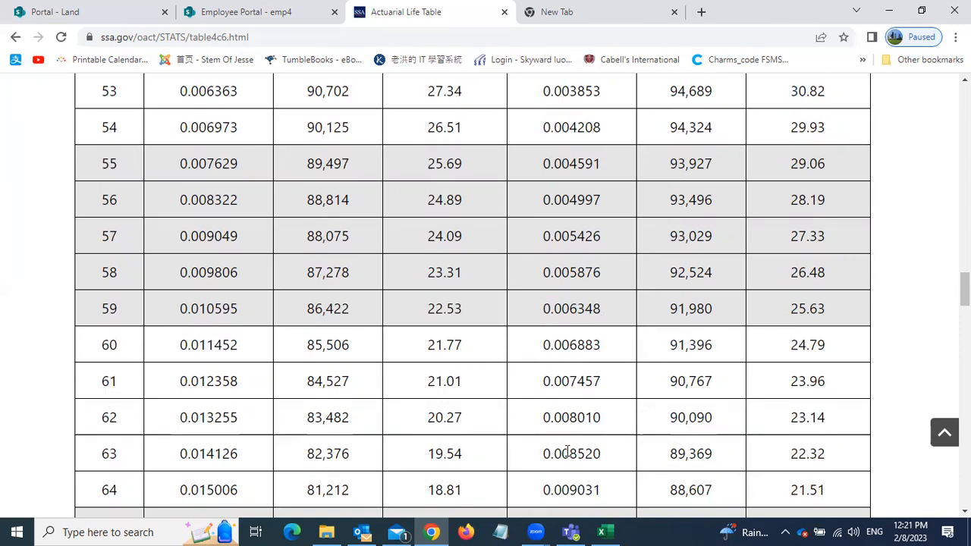
Switch to the problem03_16 workbook in Excel and review the problem text on the 3.16 sheet and the life table on the Table 2022 sheet.
click(603, 531)
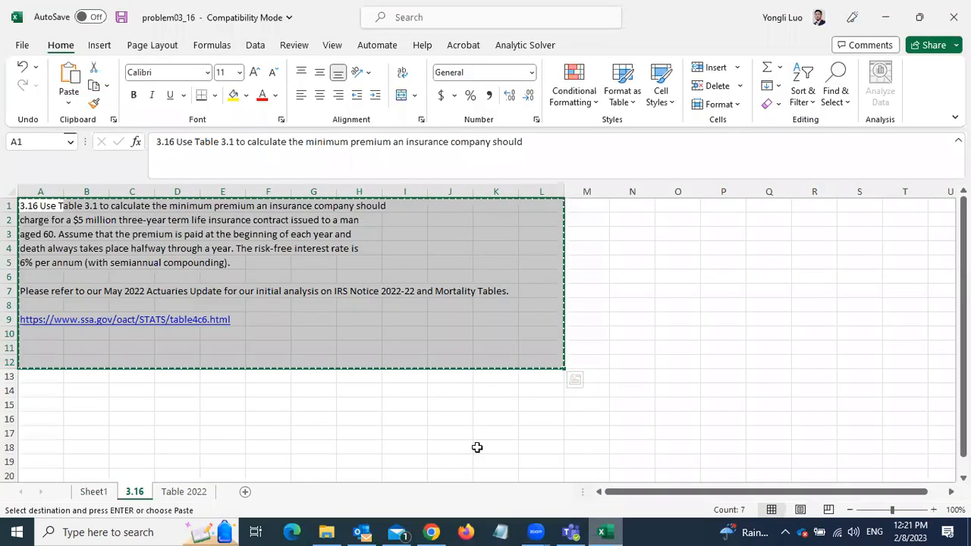
click(607, 324)
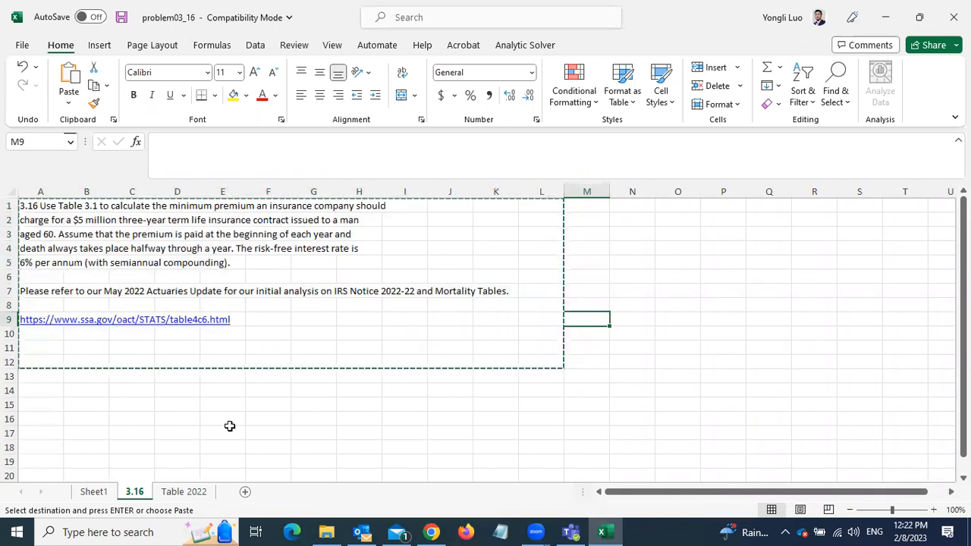
click(190, 492)
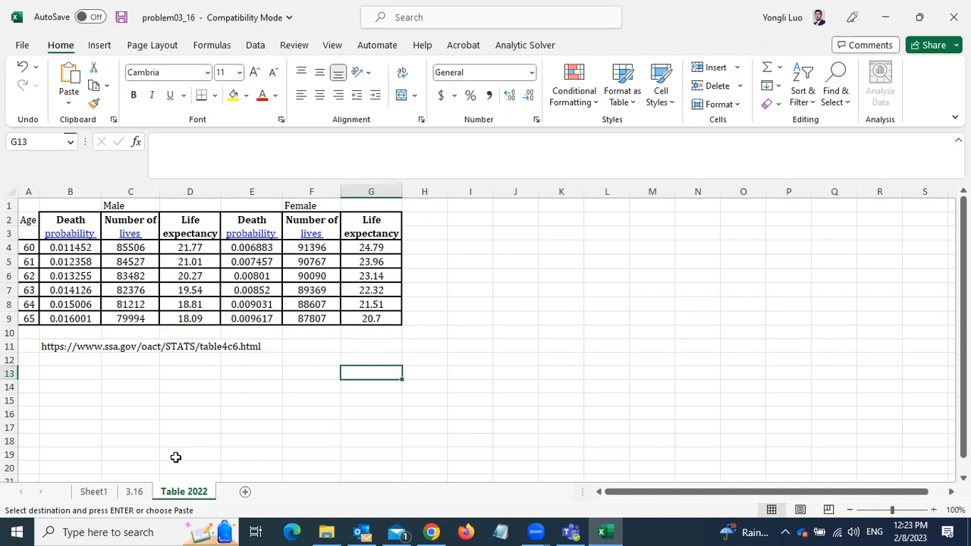
Open Sheet1 and set its zoom to a custom 135%.
click(94, 492)
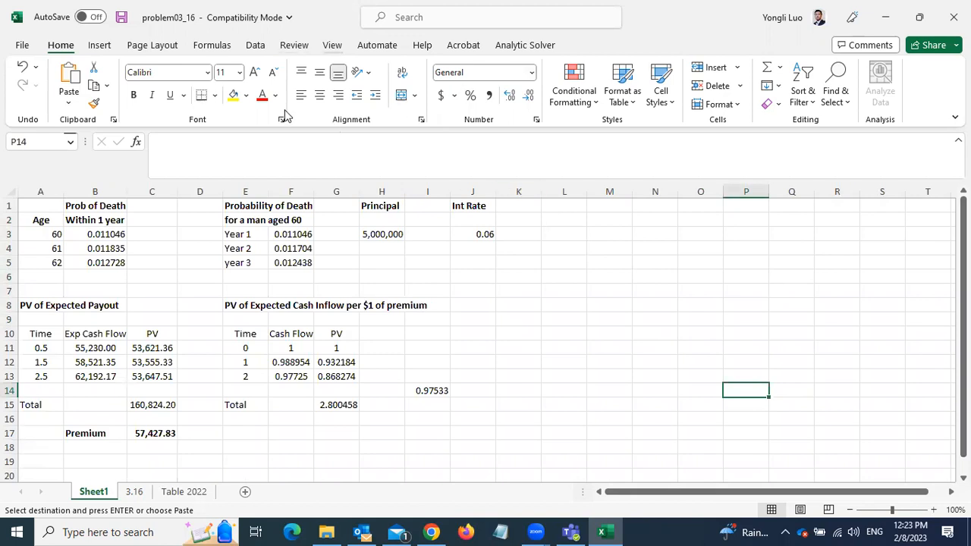
key(alt+w)
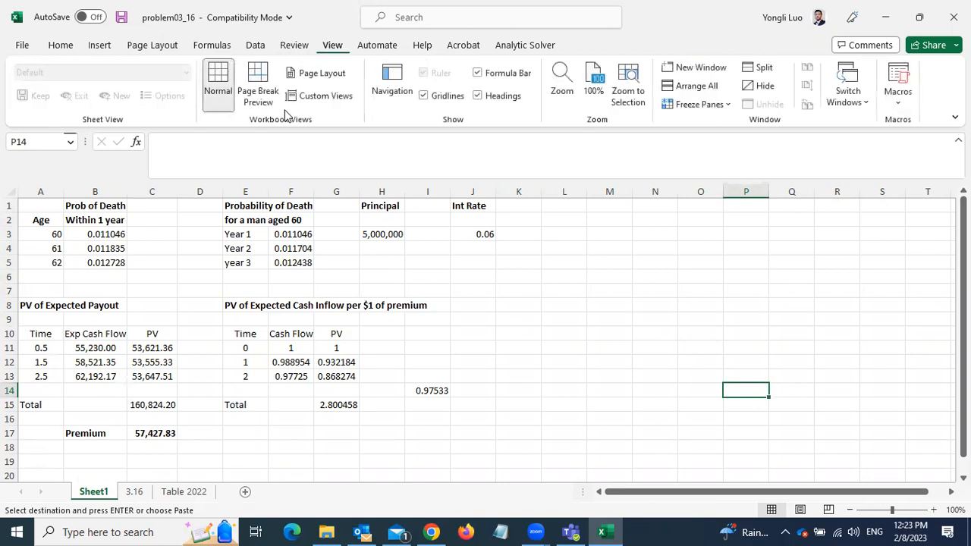
click(562, 85)
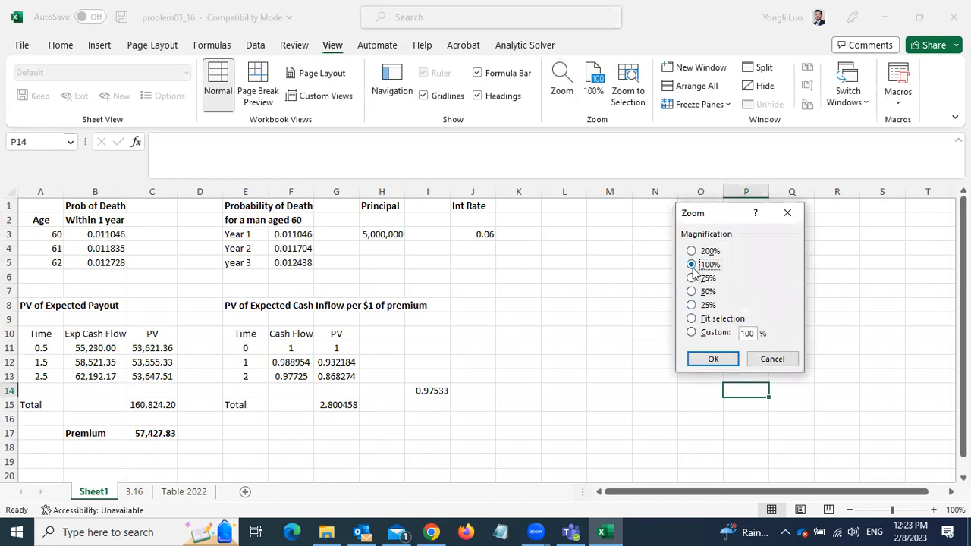
click(691, 334)
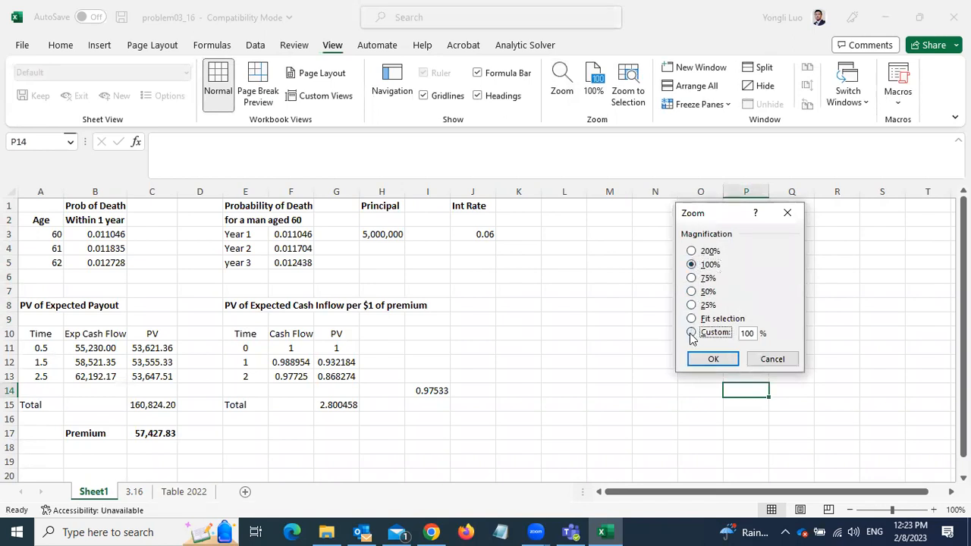
text(135)
click(726, 361)
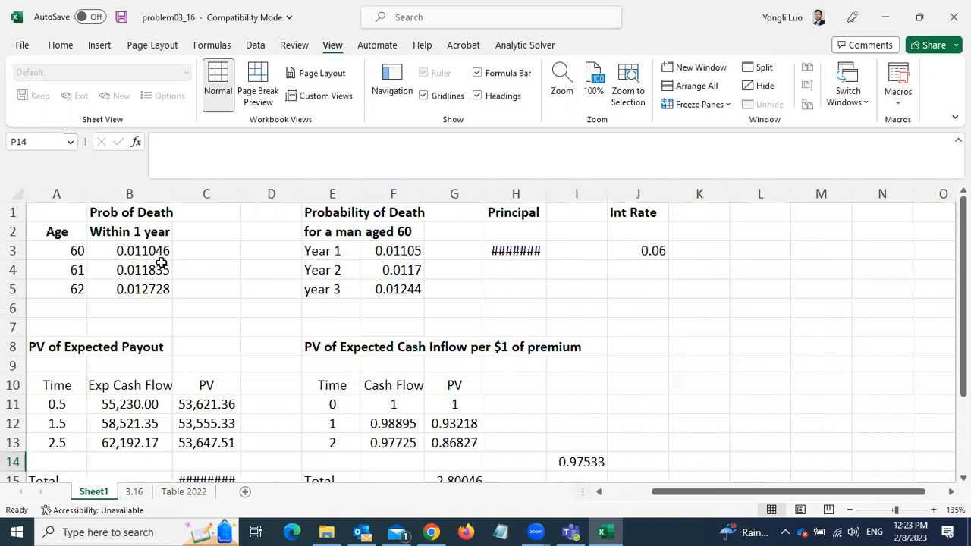
Examine the one-year death probabilities for ages 60 to 62 in B3:B5, discarding any accidental cell entry.
click(270, 251)
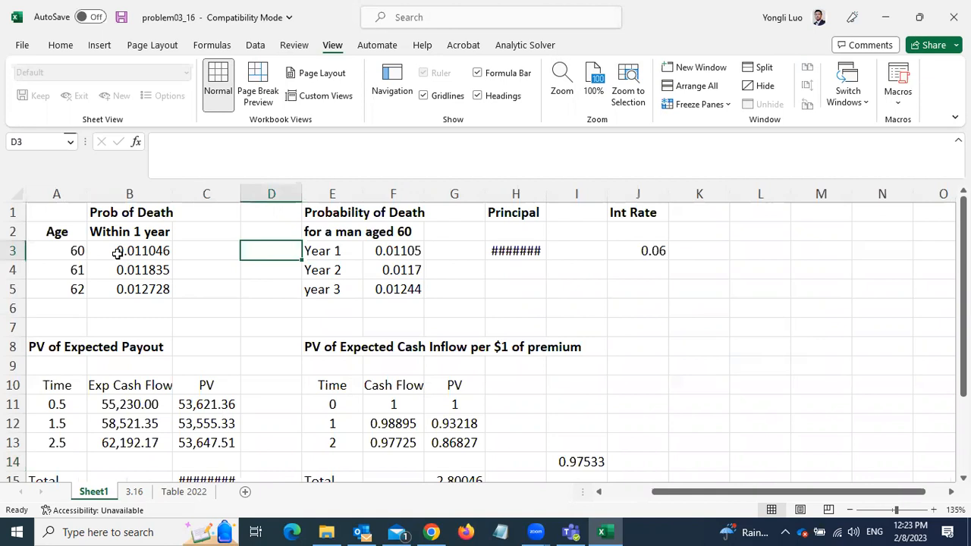
double_click(118, 253)
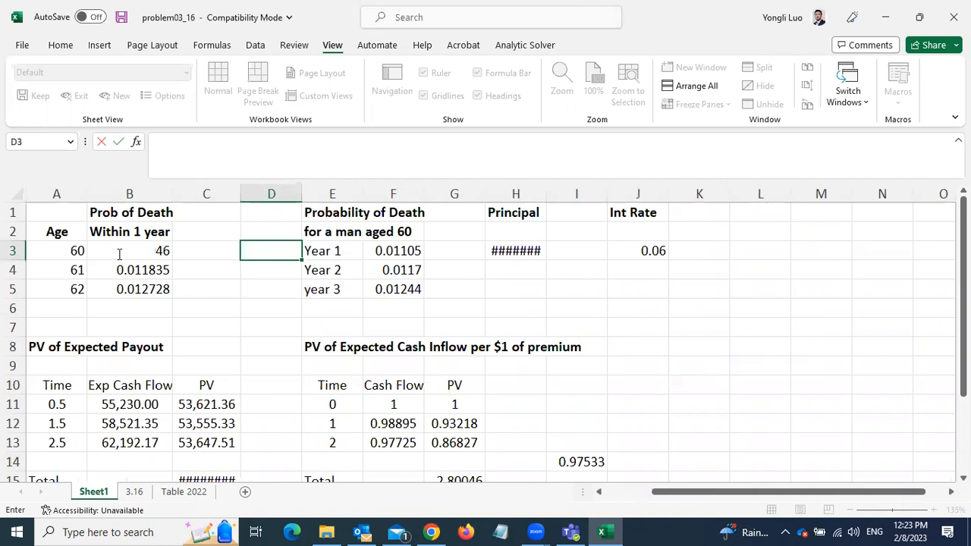
click(101, 142)
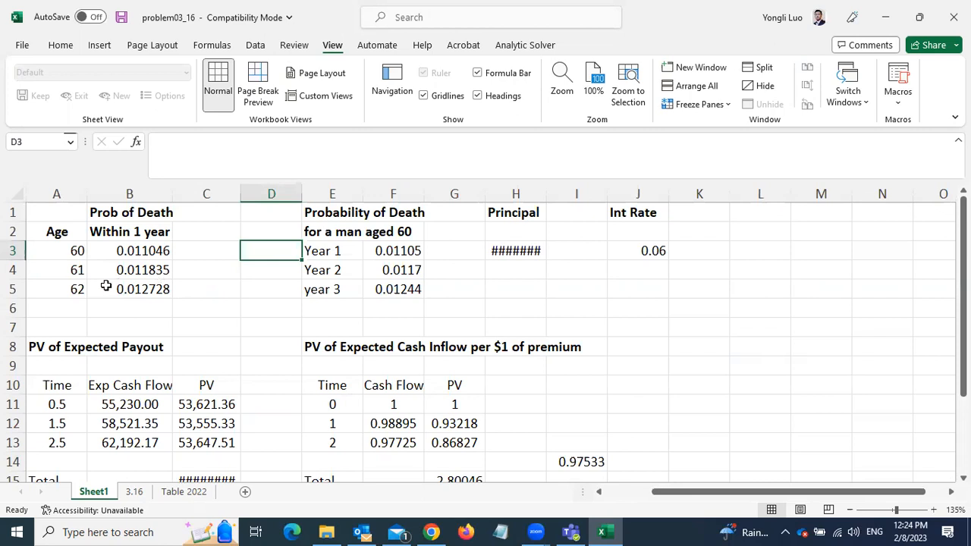
key(Left)
key(Left)
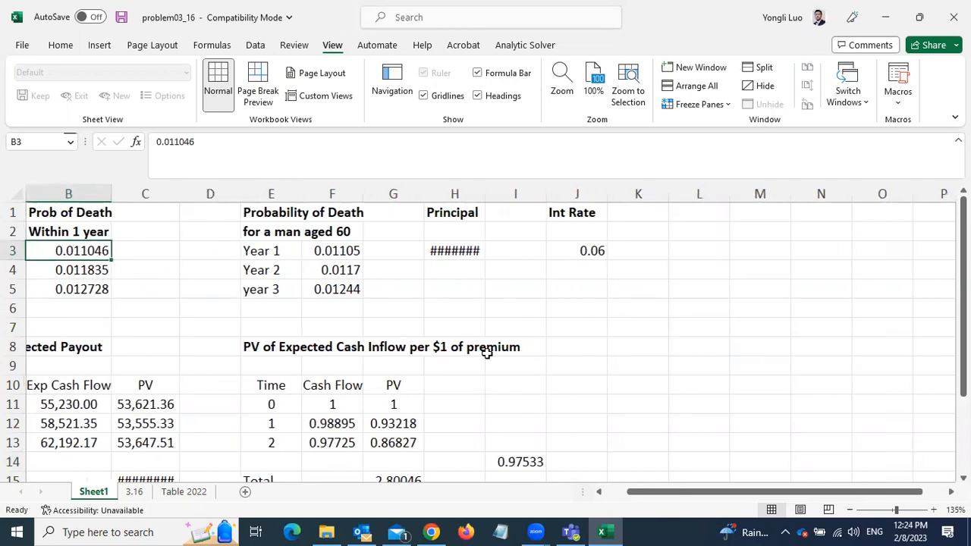
drag(671, 497, 627, 498)
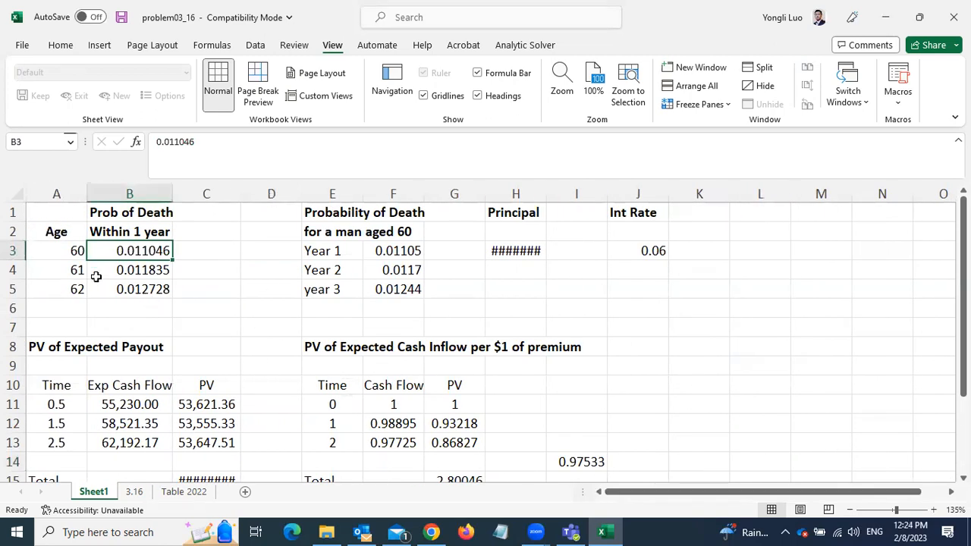
click(150, 293)
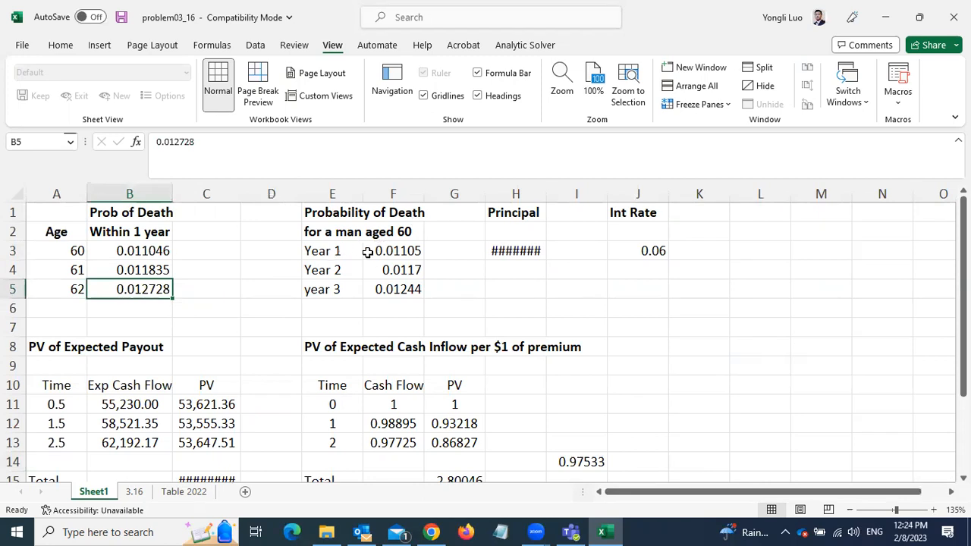
Widen column F slightly and review the year 1 to 3 death probability formulas in F3:F5 against the column B inputs.
click(392, 254)
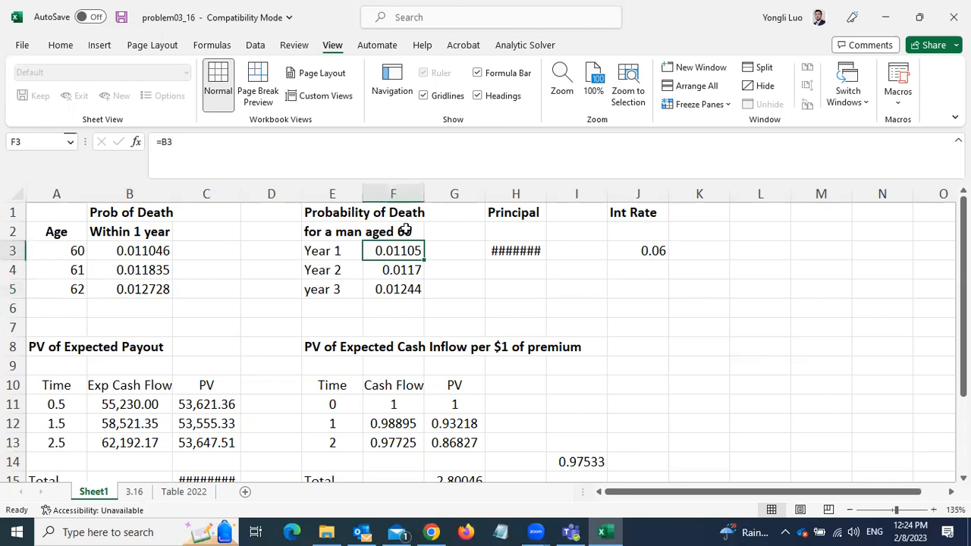
drag(425, 190, 430, 191)
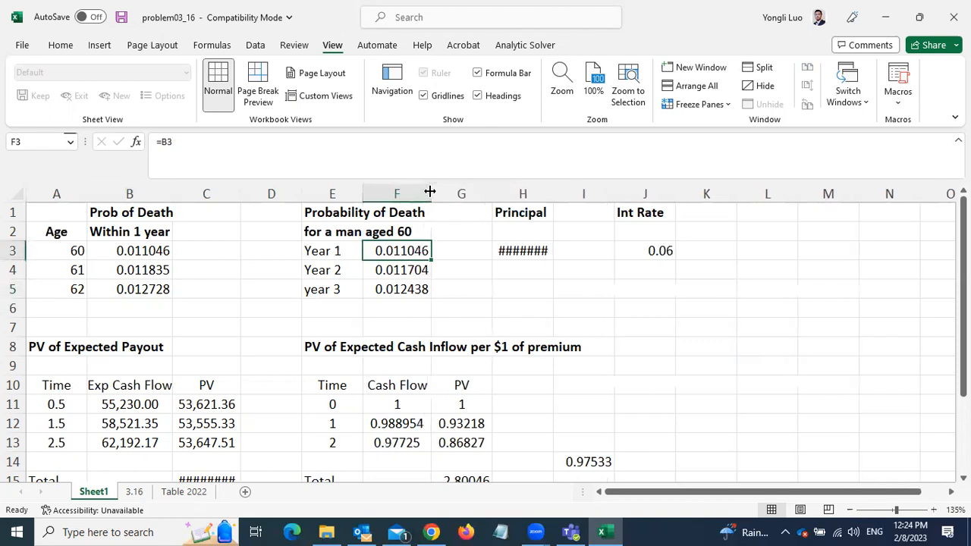
click(143, 256)
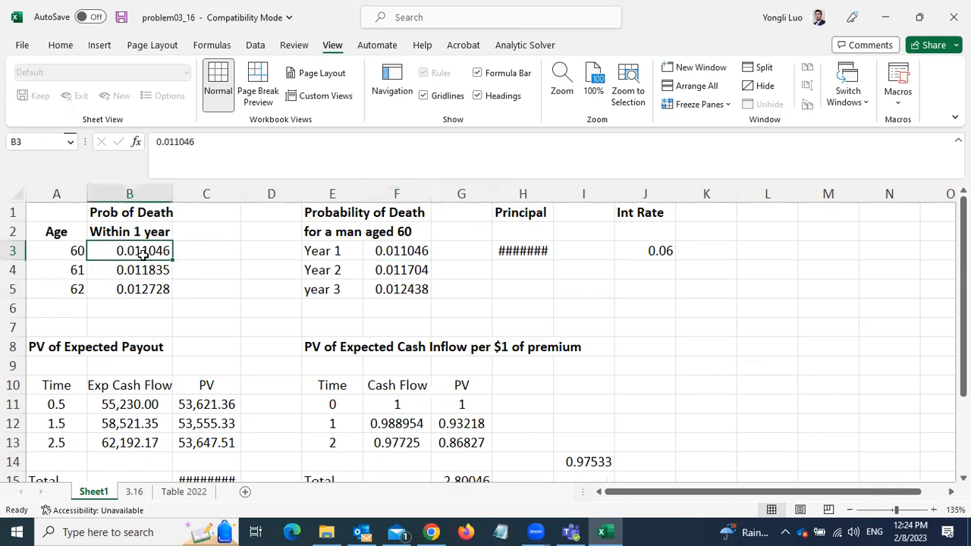
click(407, 256)
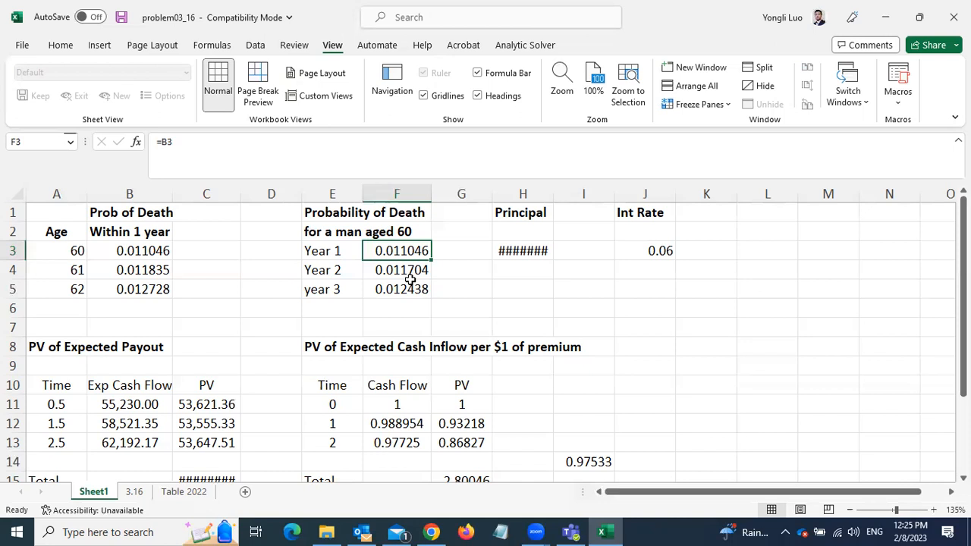
click(409, 273)
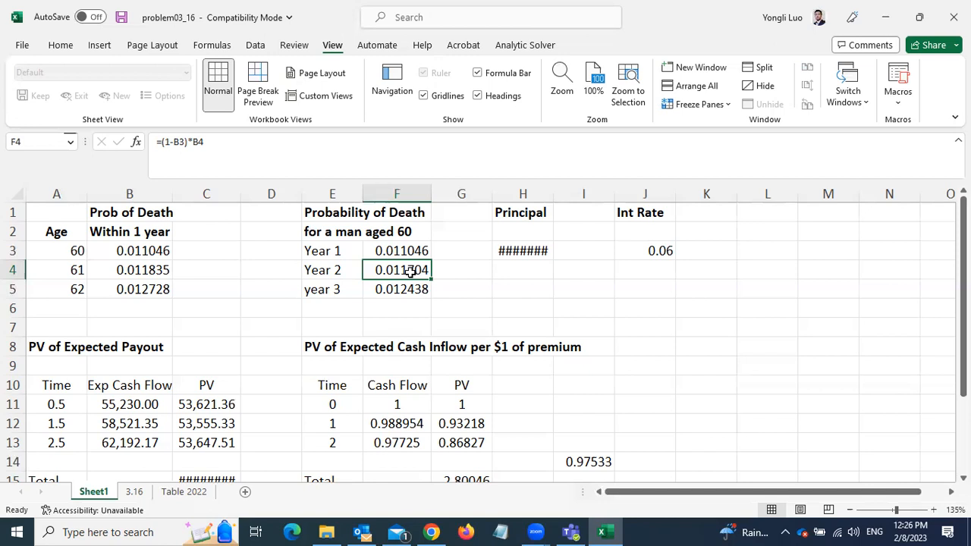
click(395, 293)
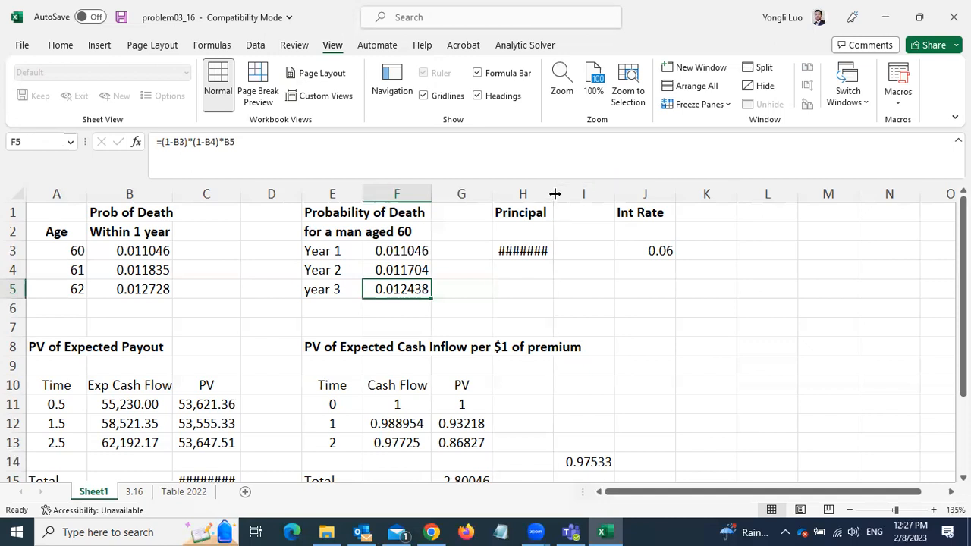
Widen column H to fit the principal and format the interest rate in J3 as a percentage with two decimals.
drag(555, 194, 565, 198)
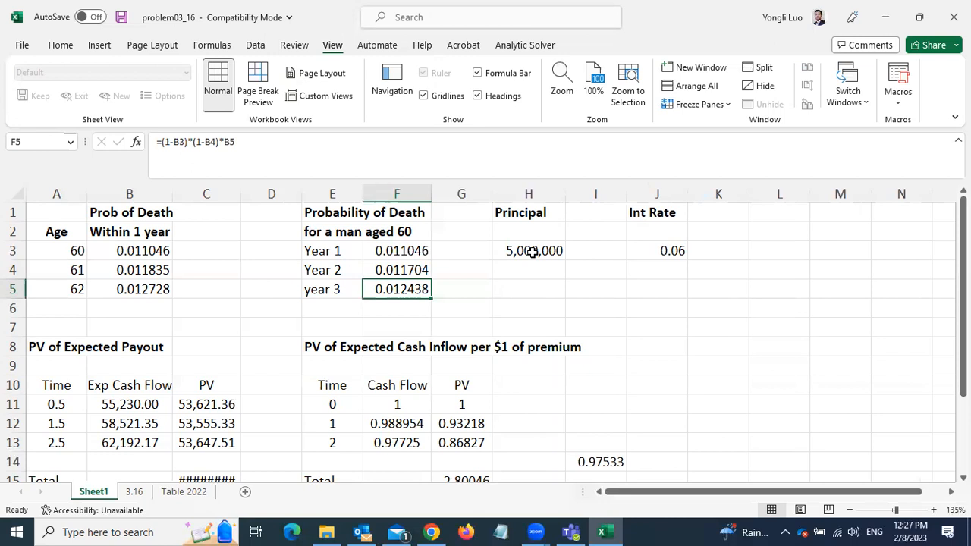
click(667, 253)
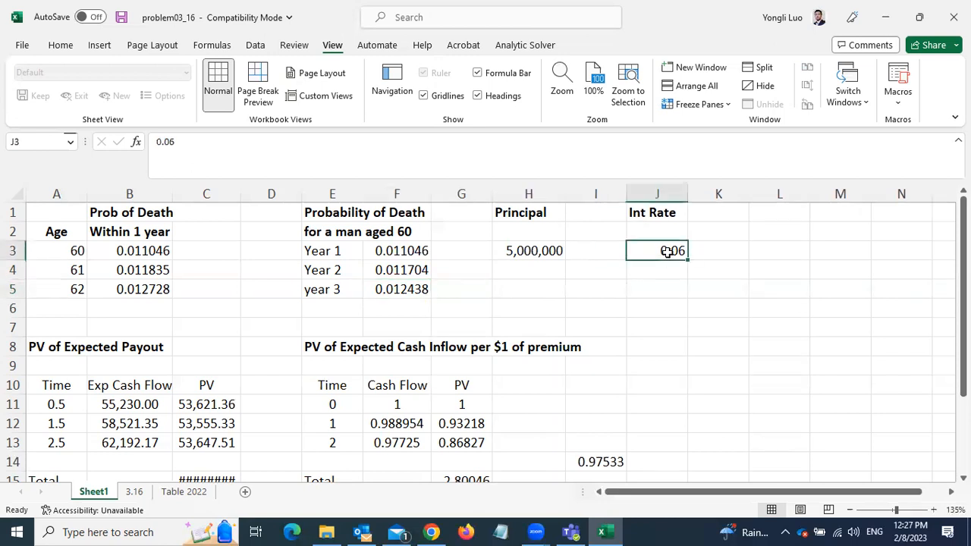
click(61, 48)
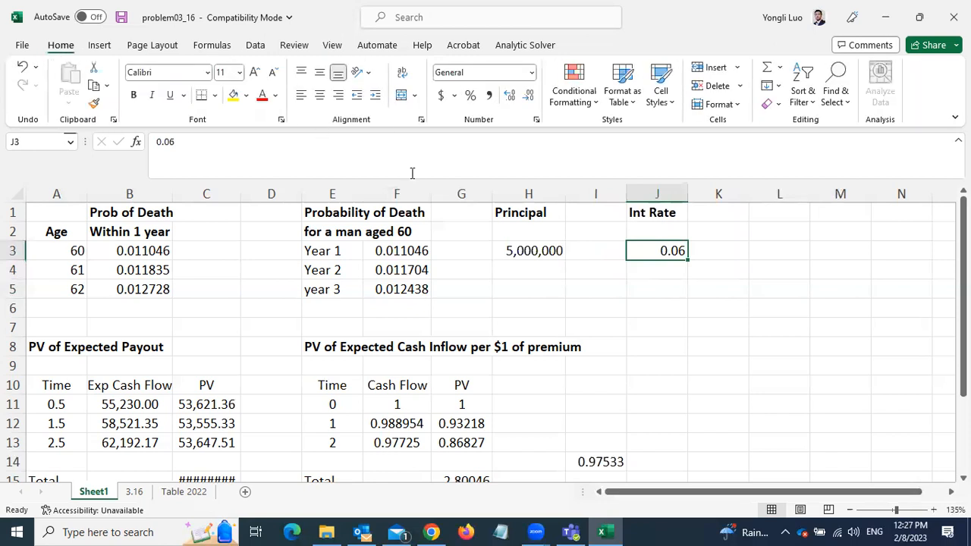
click(471, 96)
click(526, 99)
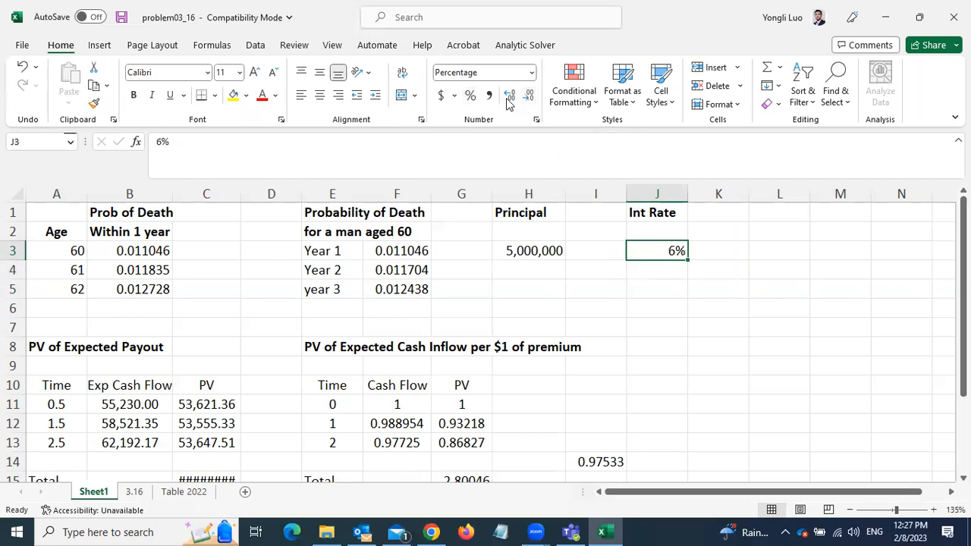
click(510, 97)
click(509, 97)
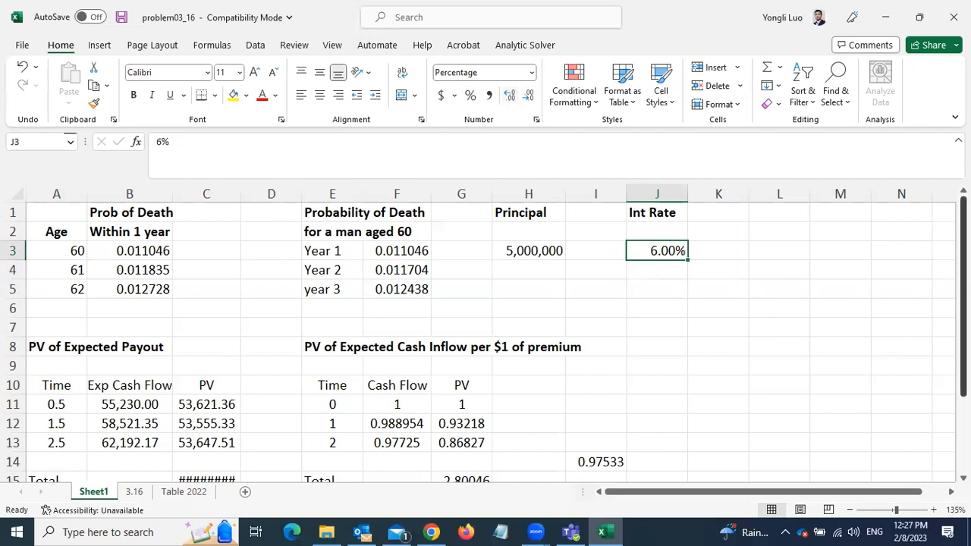
Review the payout times in A11:A13 of the PV of Expected Payout table.
drag(962, 209, 962, 227)
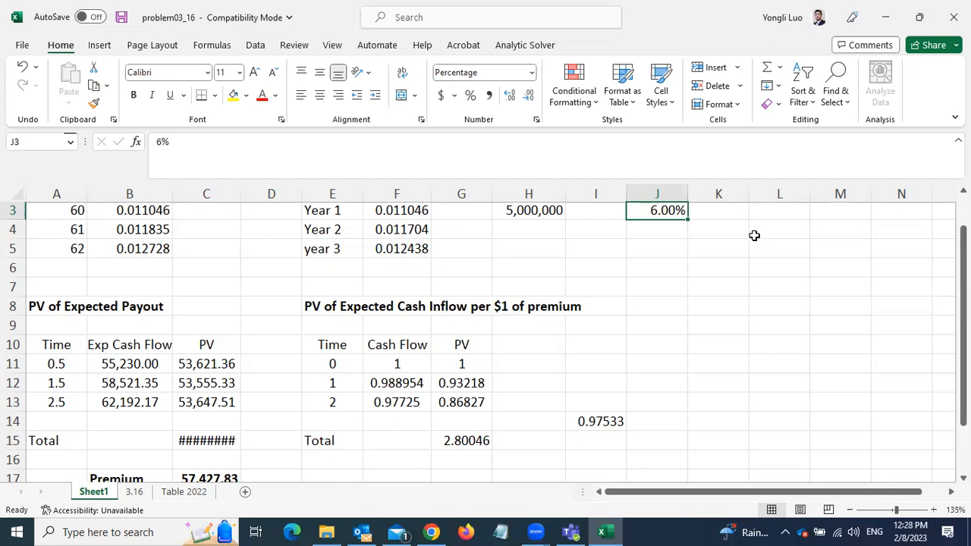
click(57, 365)
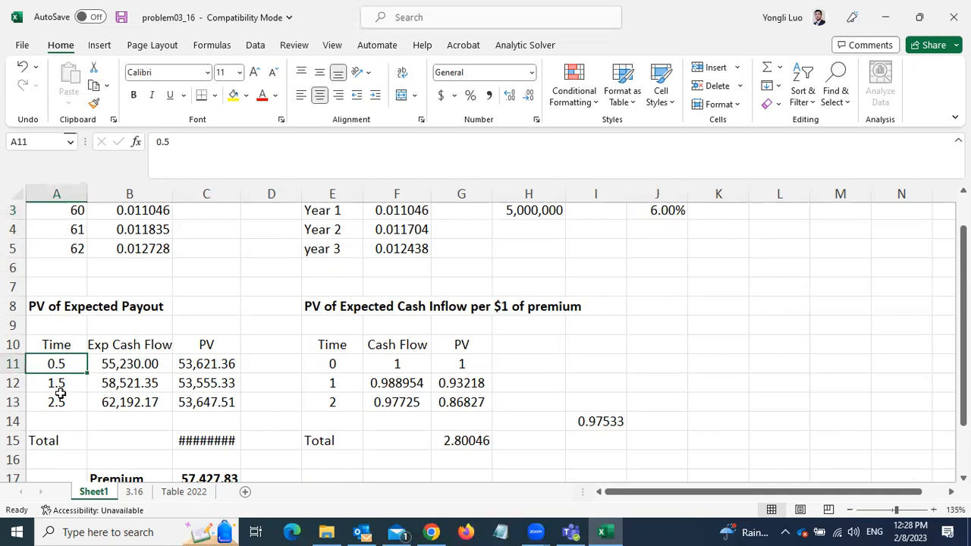
click(60, 387)
click(59, 403)
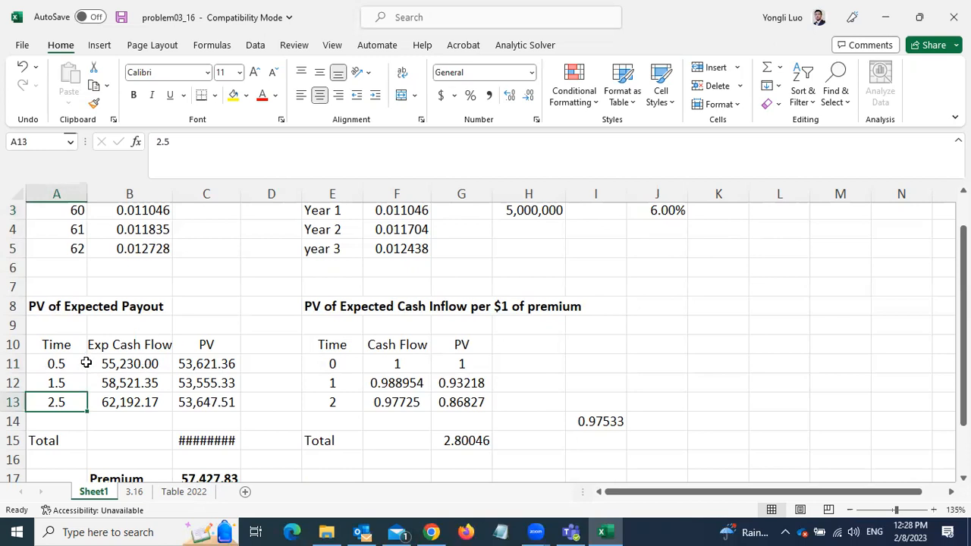
Review the expected cash flow formulas in B11:B13 against the death probabilities in F3:F5 and the principal in H3.
click(137, 364)
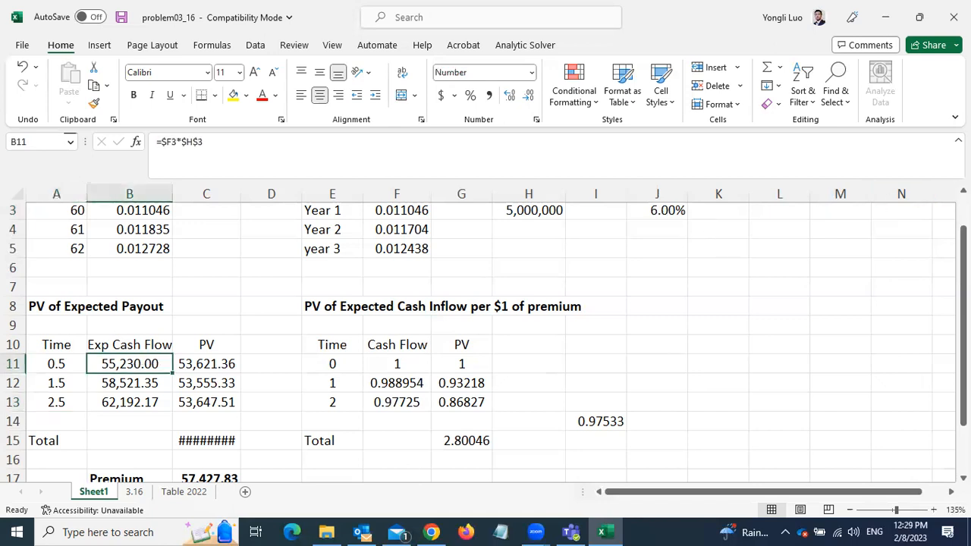
scroll(486, 341, up, 1)
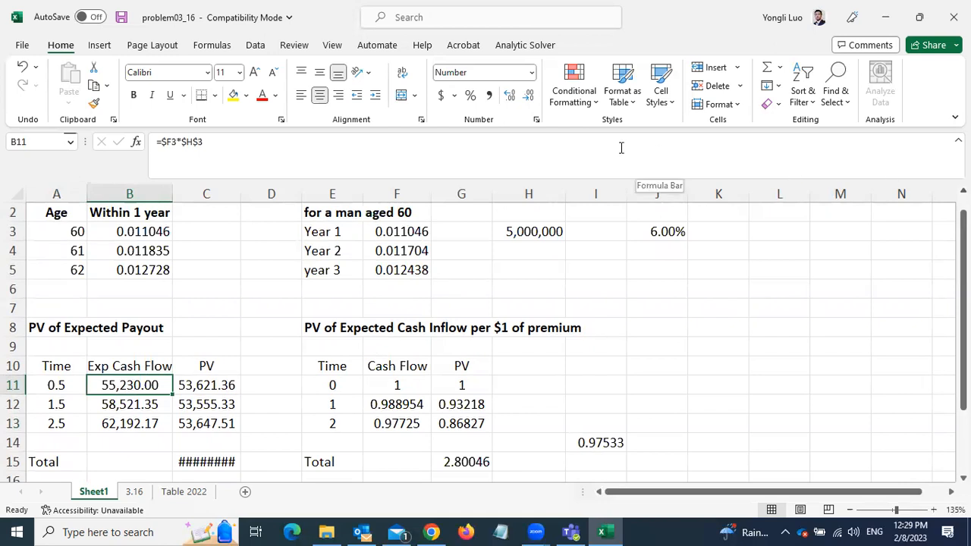
click(392, 234)
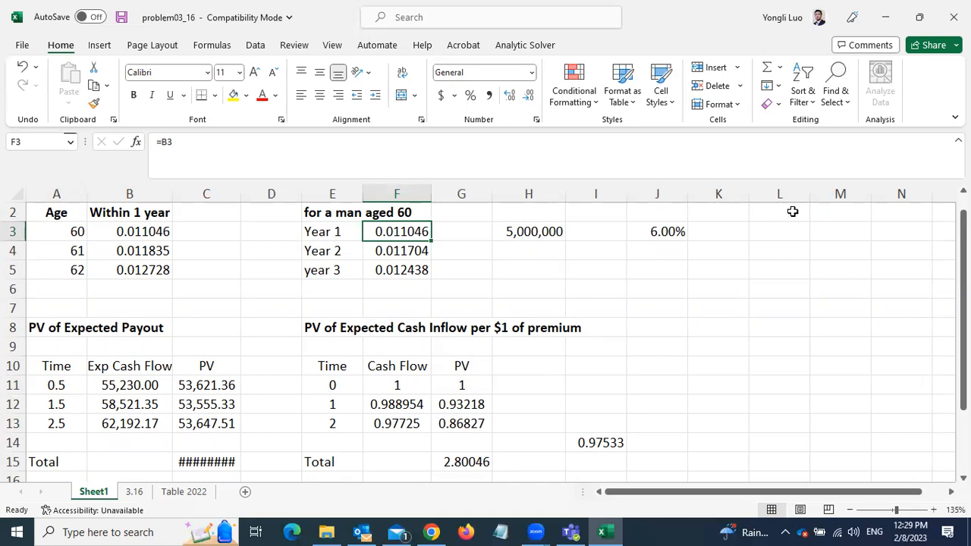
scroll(485, 341, up, 1)
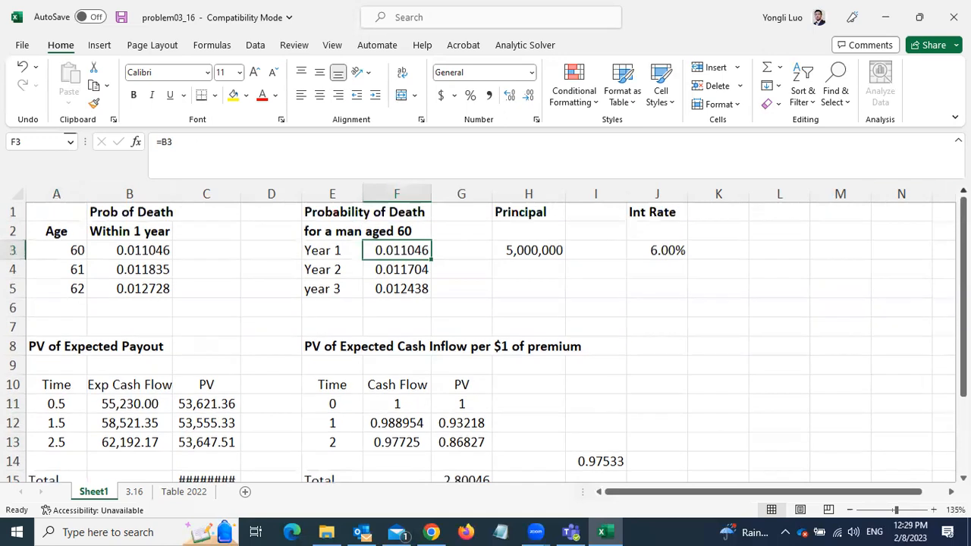
click(125, 406)
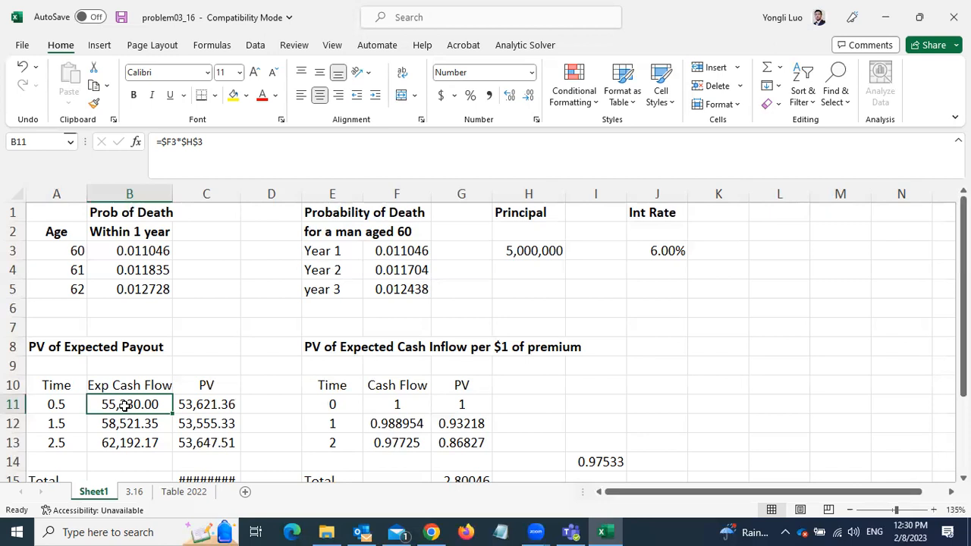
click(113, 423)
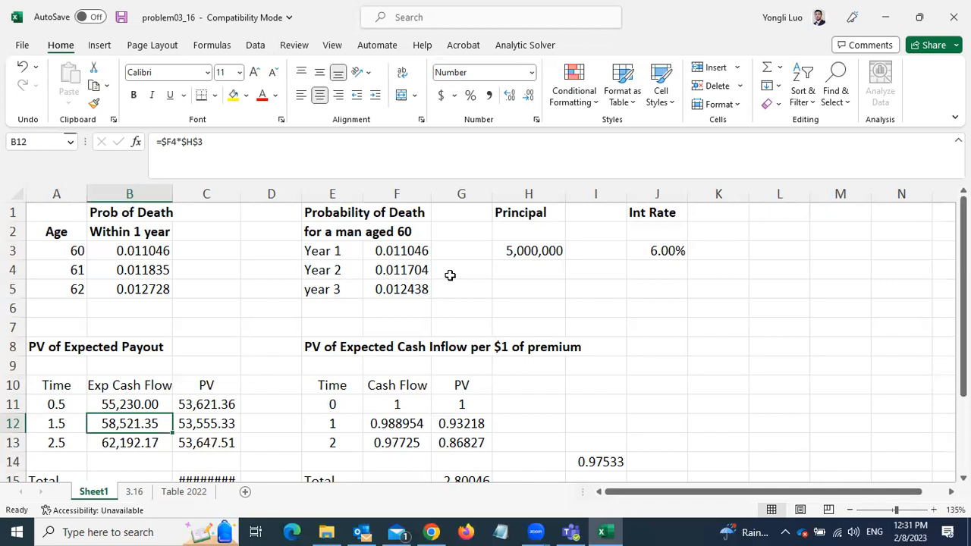
click(119, 446)
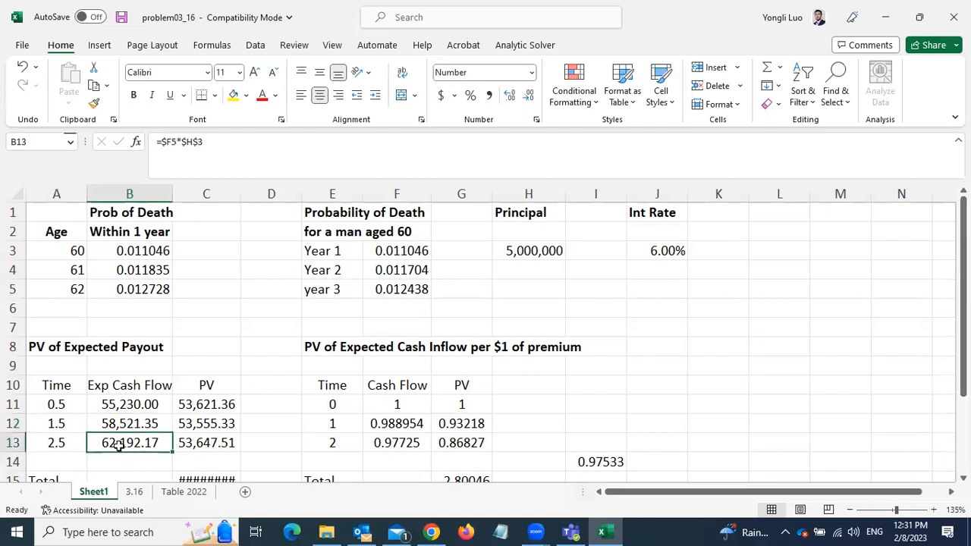
click(407, 293)
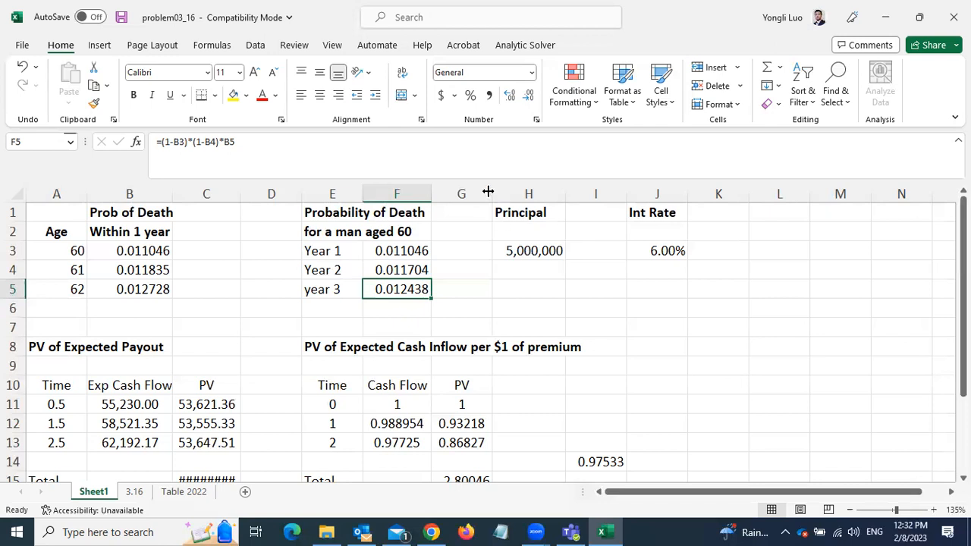
Review the payout PV formulas in C11:C12, and autofit column C to examine the total formula in C15.
click(202, 404)
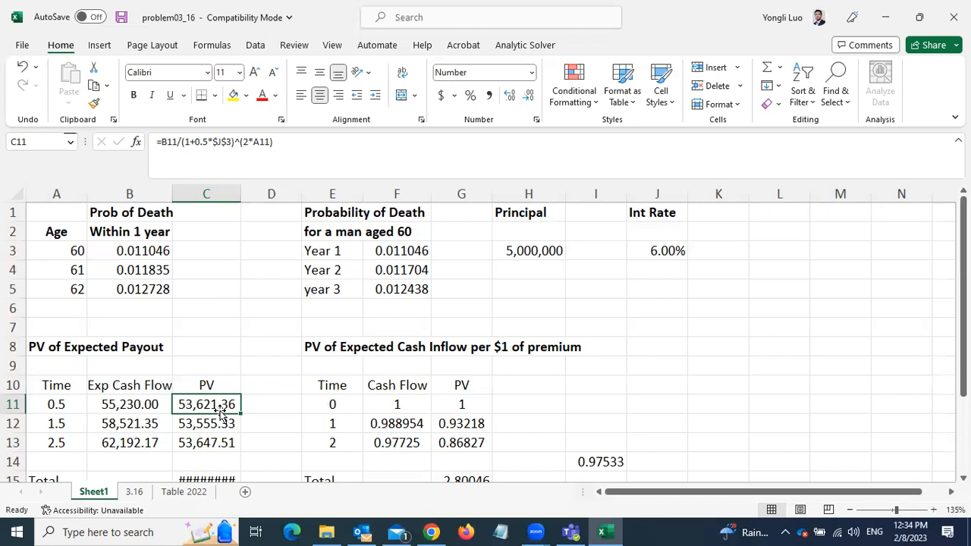
key(Down)
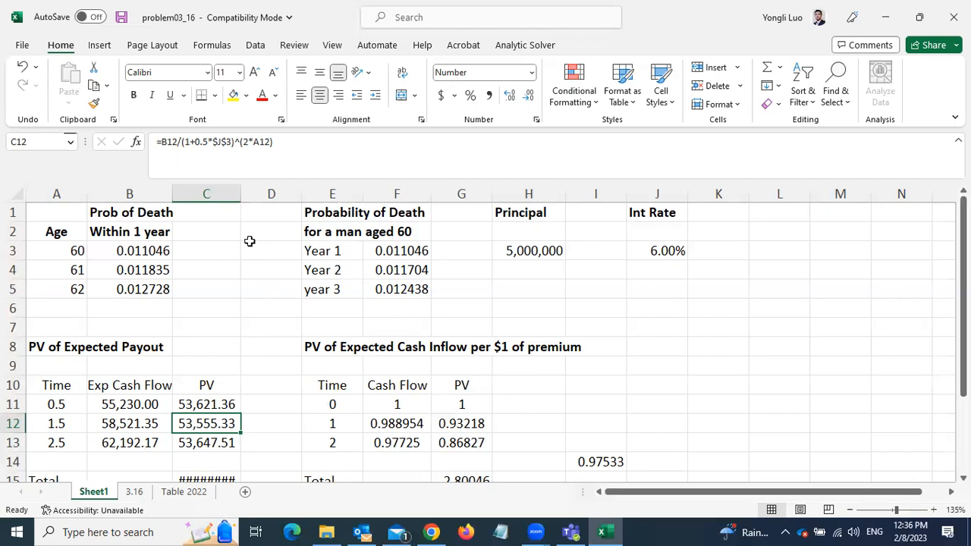
double_click(240, 195)
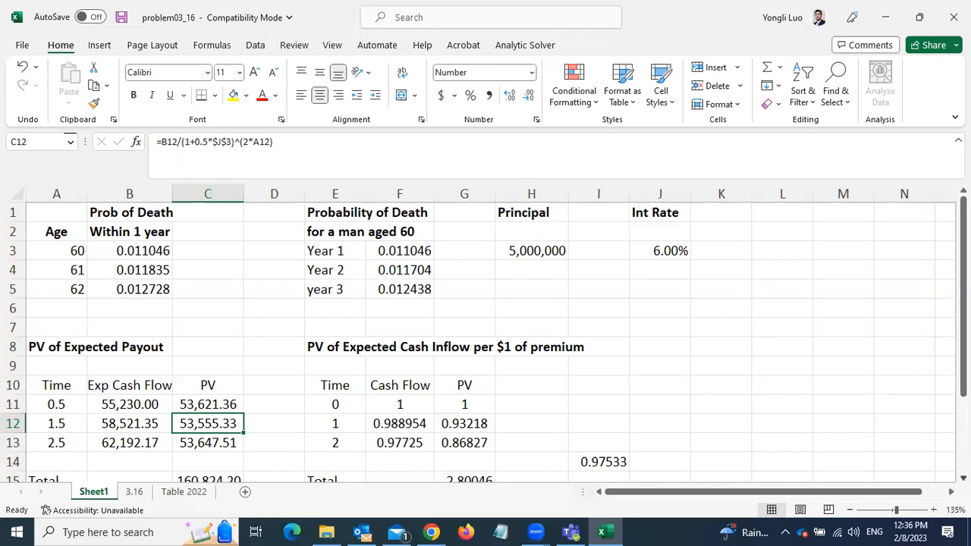
scroll(485, 340, down, 1)
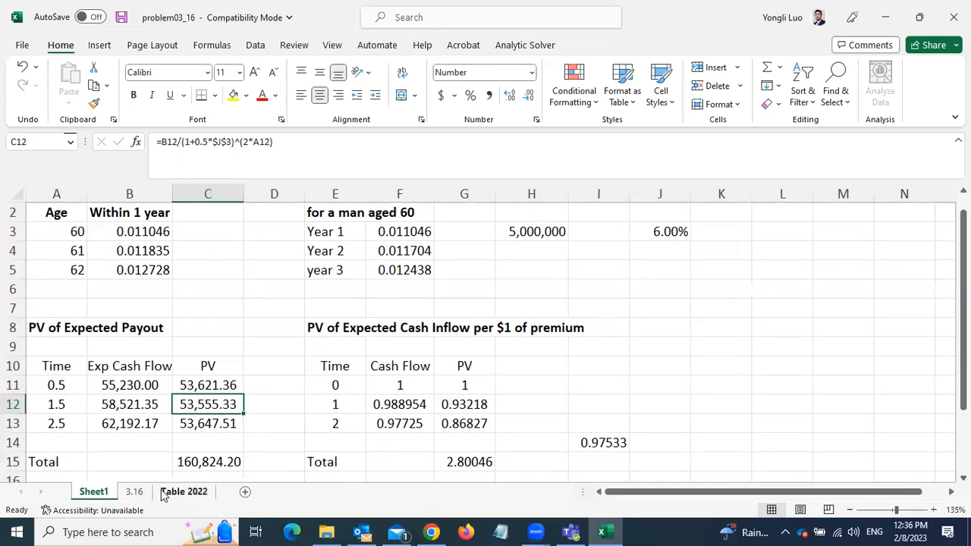
click(207, 460)
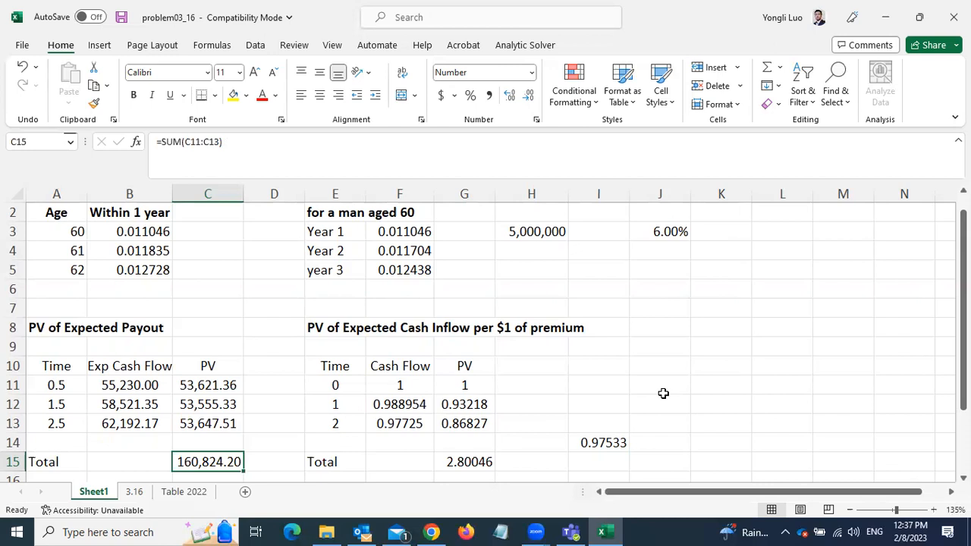
Review the premium payment times in E11:E13 and the expected cash flow per $1 of premium in F11:F13.
click(324, 385)
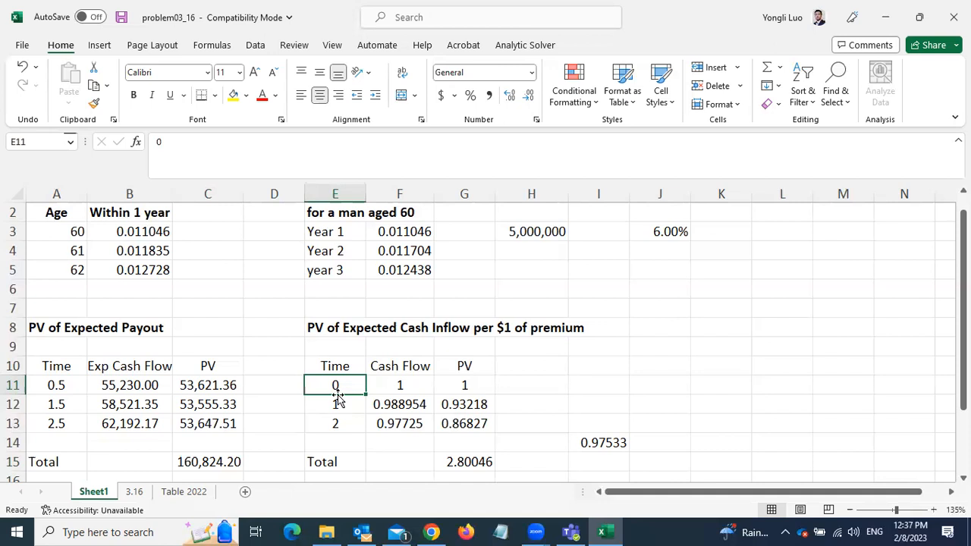
click(336, 406)
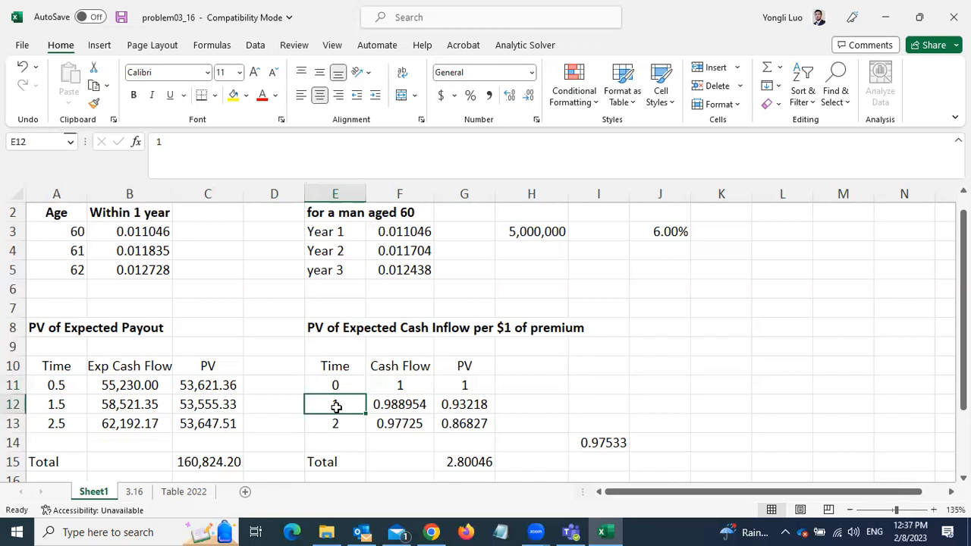
click(333, 427)
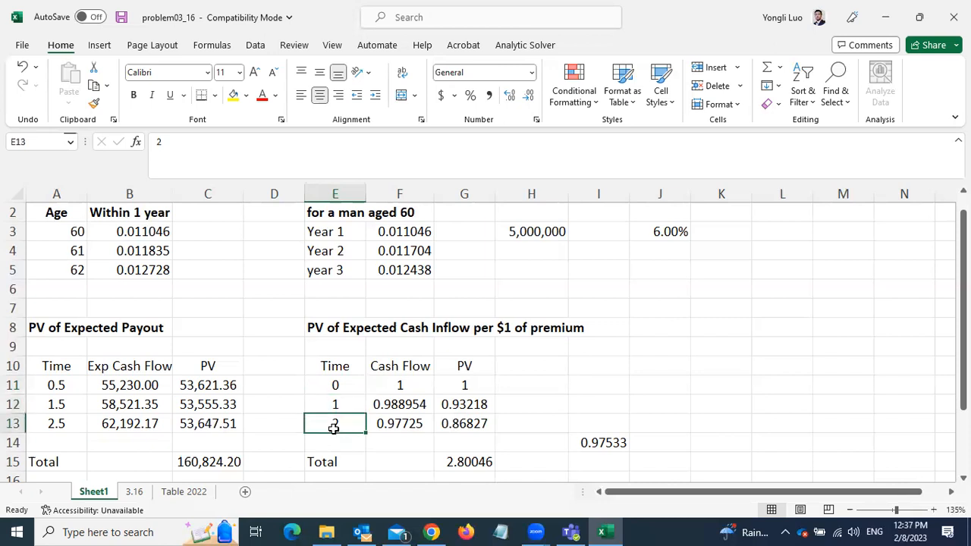
click(405, 387)
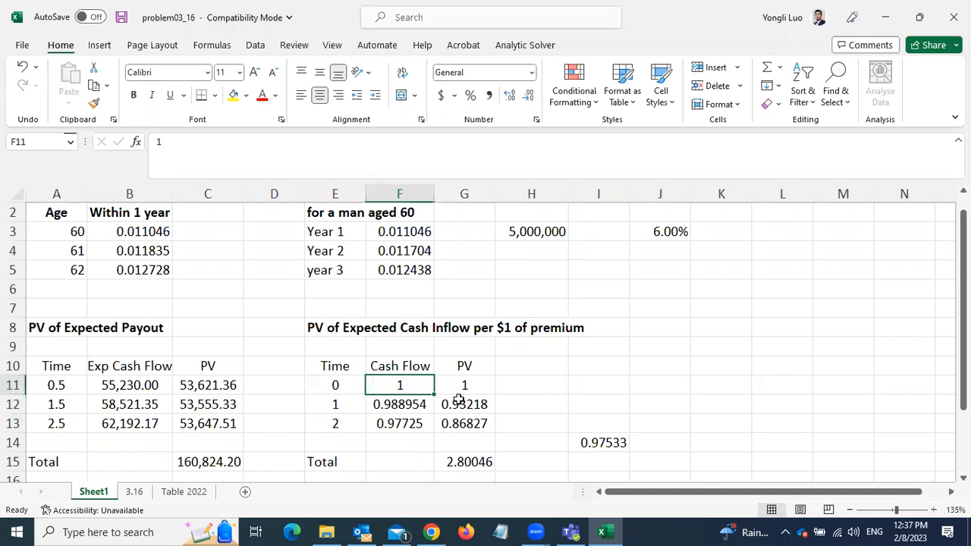
click(398, 408)
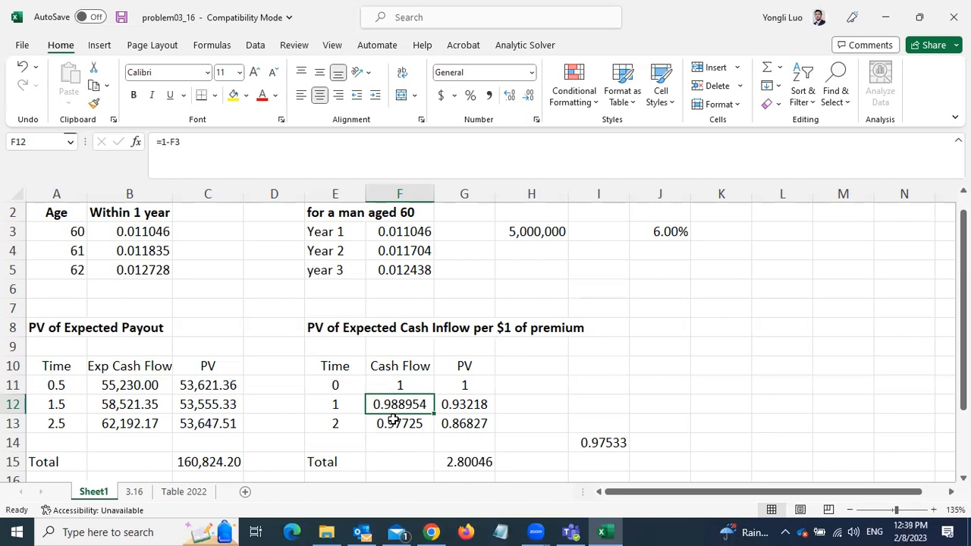
click(390, 424)
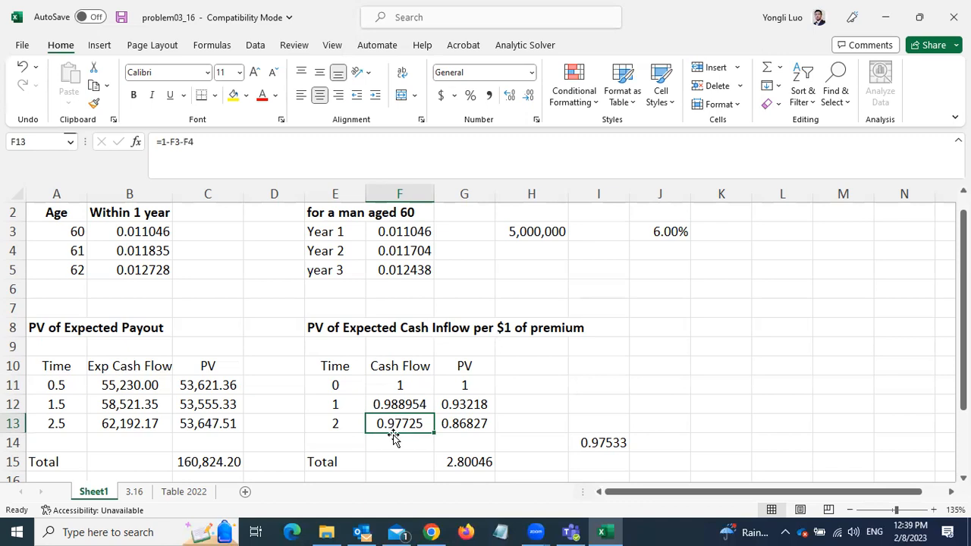
Compare the cash inflow PV formulas in G11:G13 with the payout PV formula in C11, and check the total in G15.
click(471, 384)
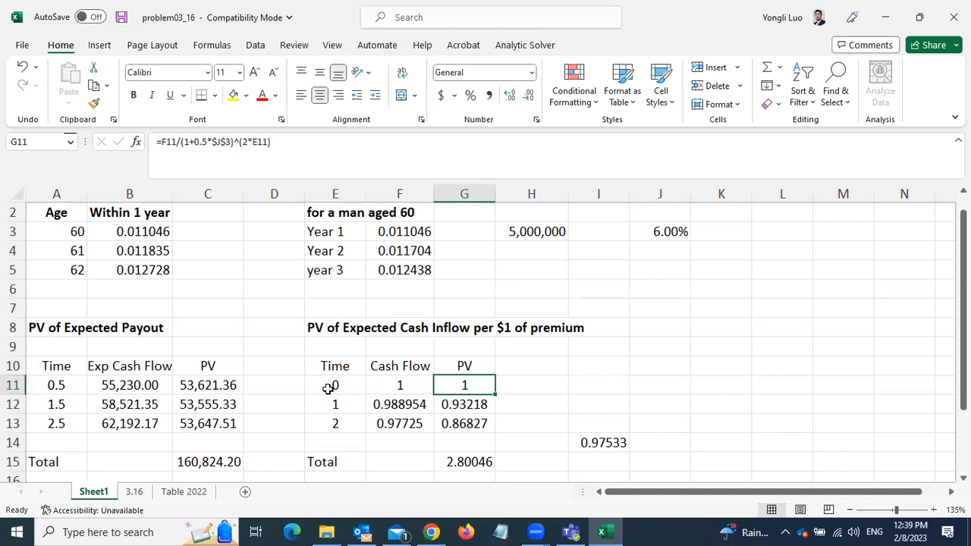
click(461, 404)
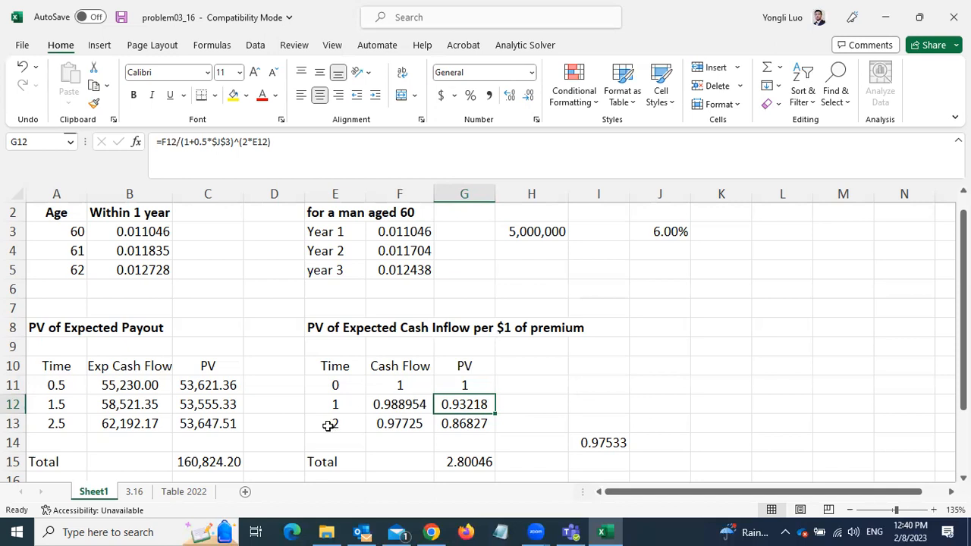
click(459, 424)
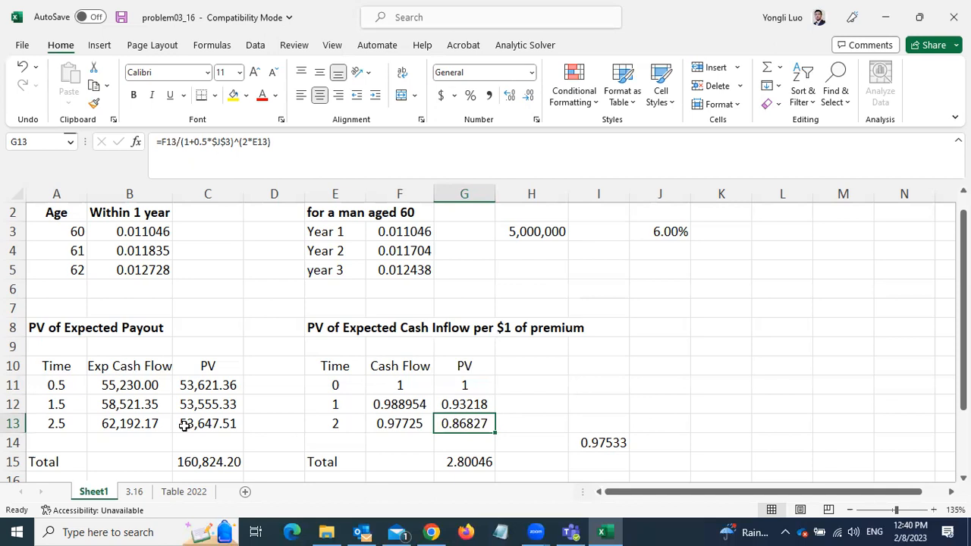
click(197, 387)
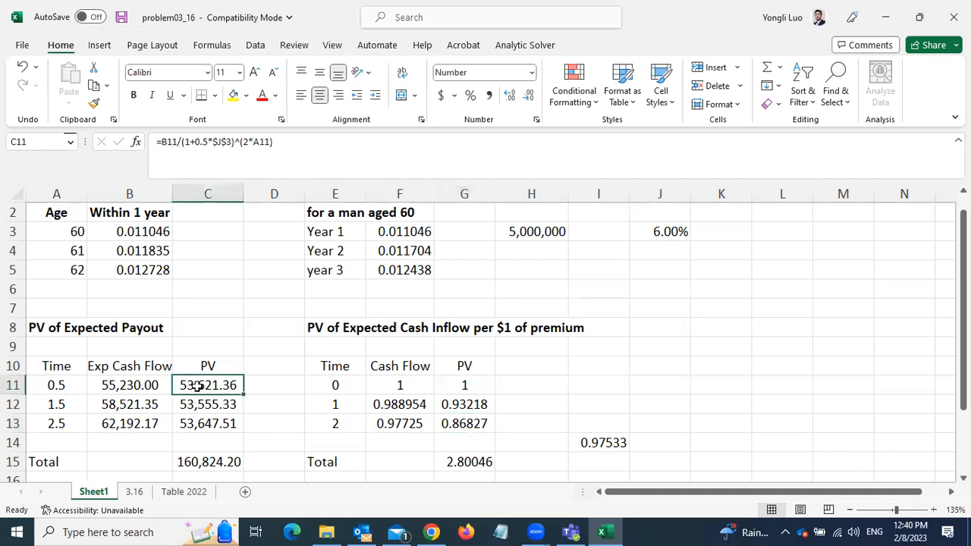
click(463, 422)
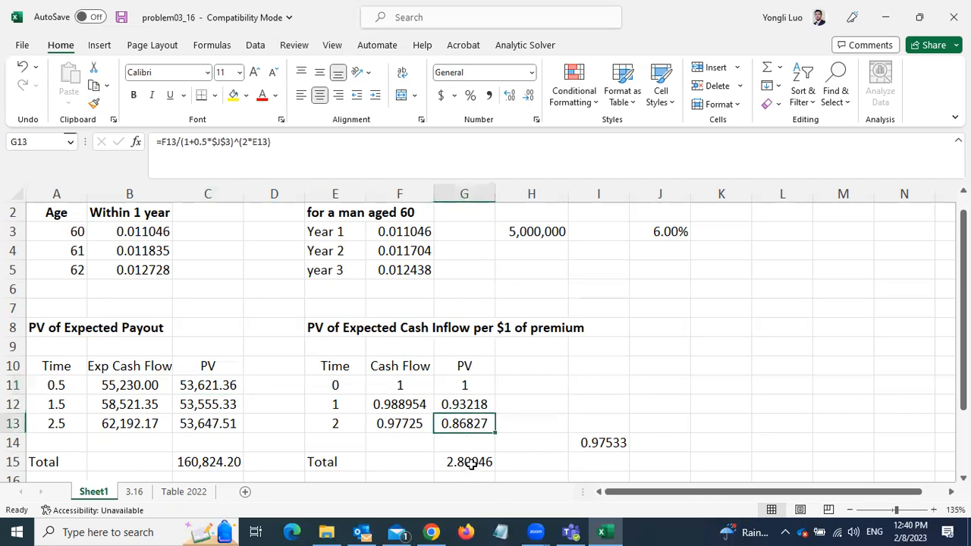
click(470, 462)
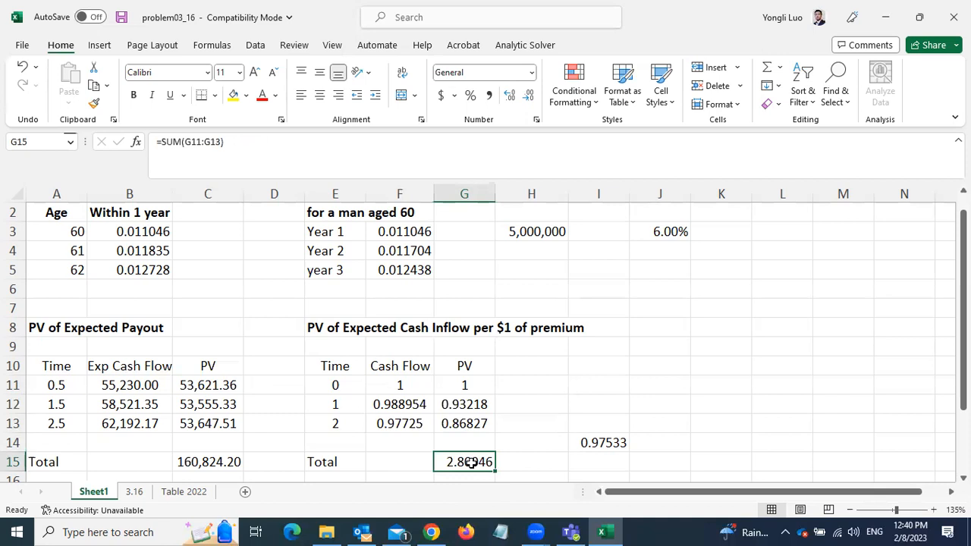
Examine the stray value in I14 and the premium formula in C17, tracing it to the totals in C15 and G15.
drag(962, 379, 961, 402)
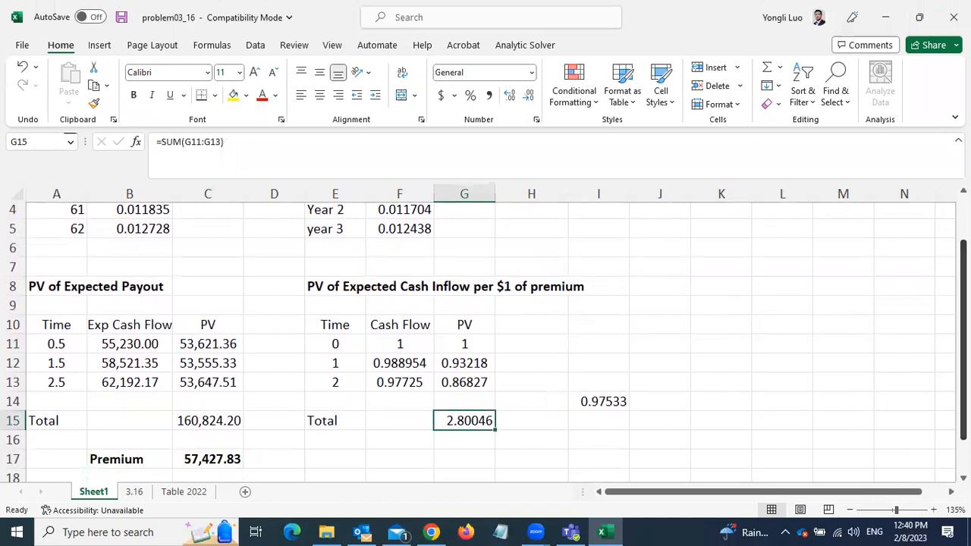
click(597, 399)
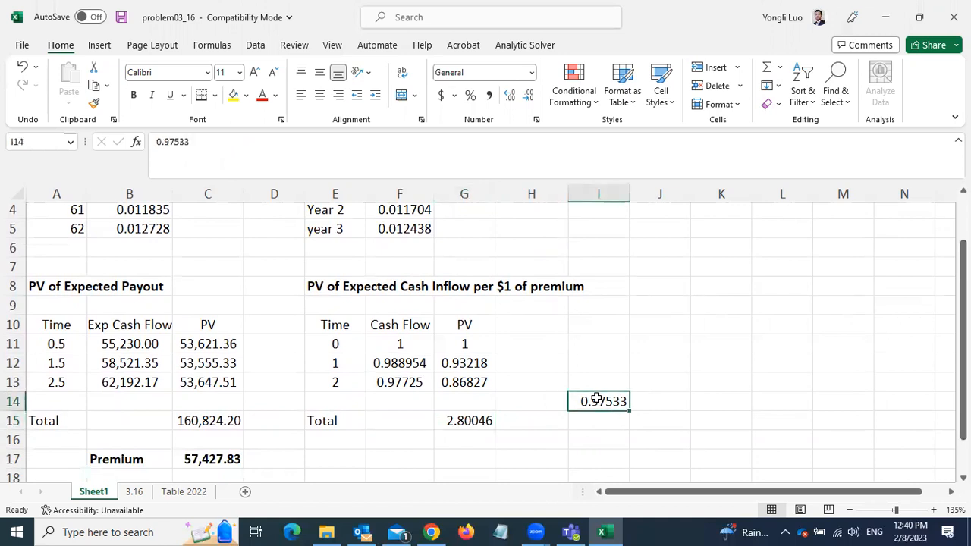
click(206, 459)
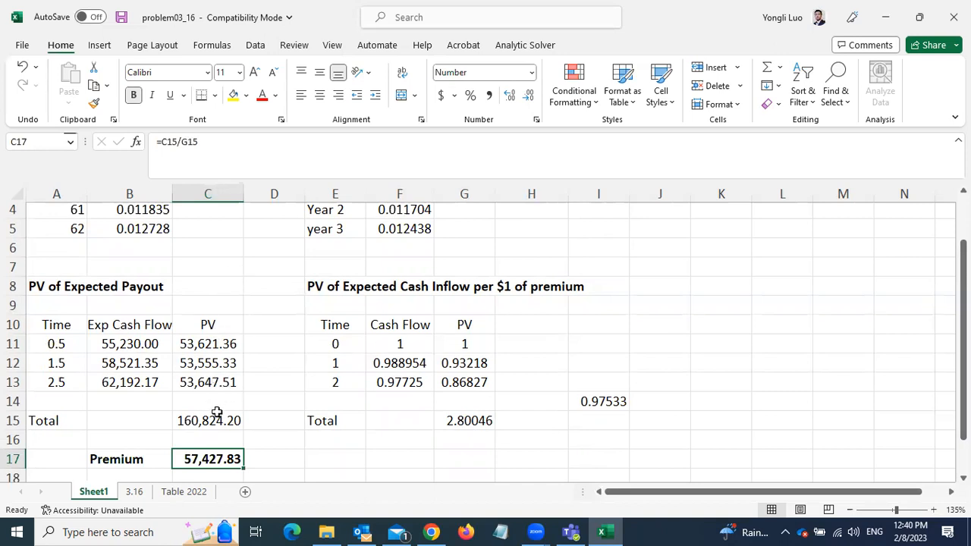
click(189, 422)
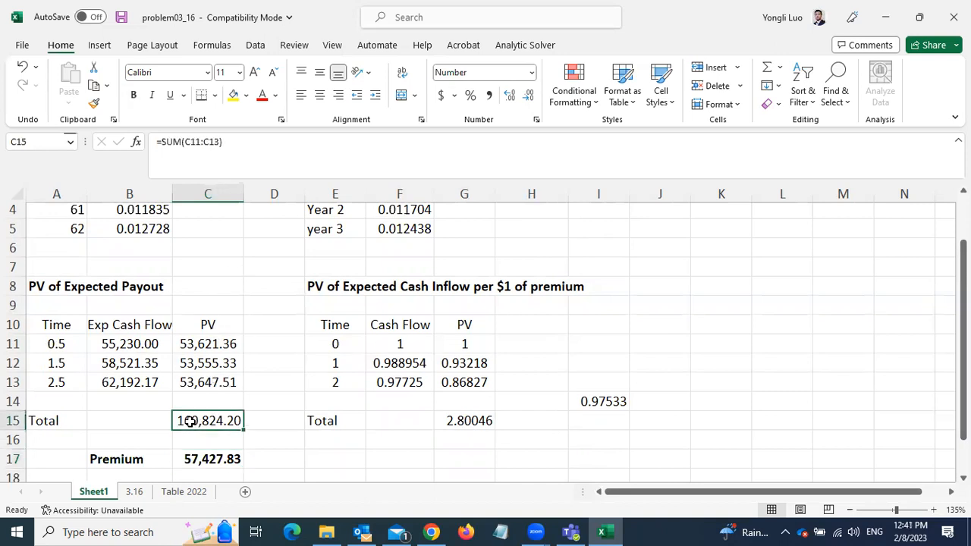
click(469, 427)
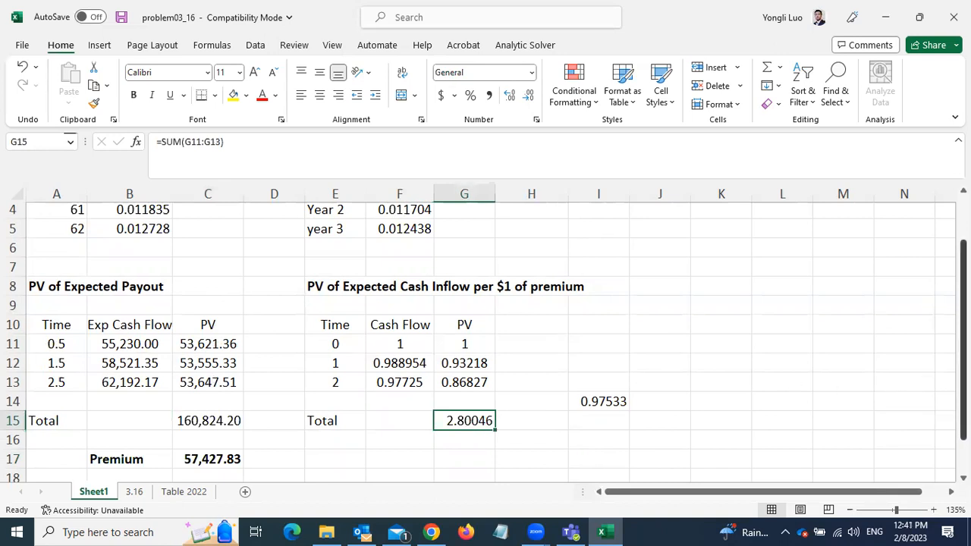
drag(963, 366, 963, 364)
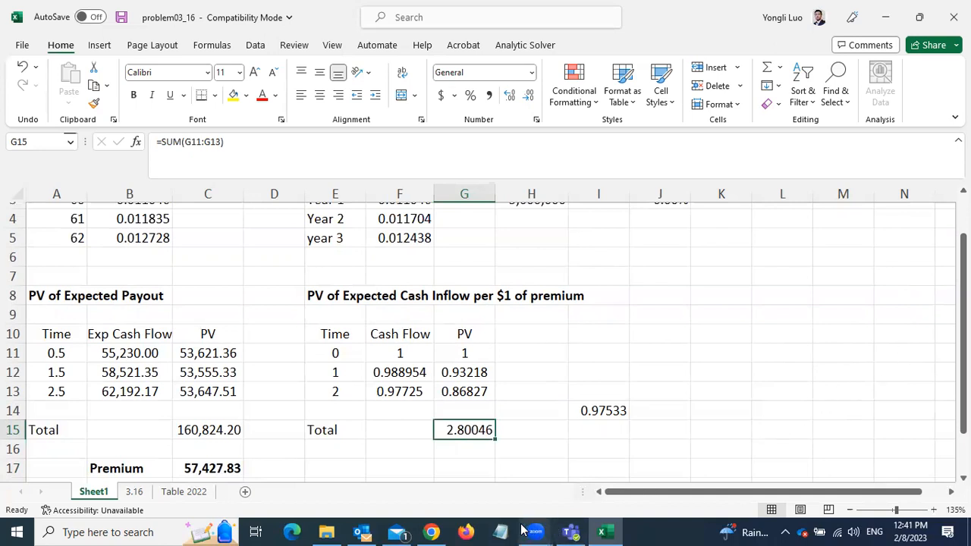
mouse_move(521, 528)
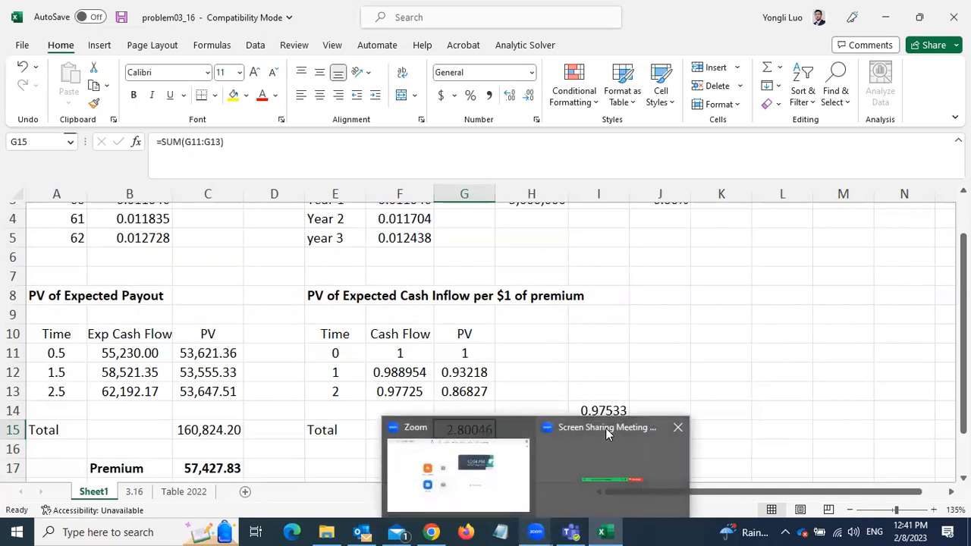